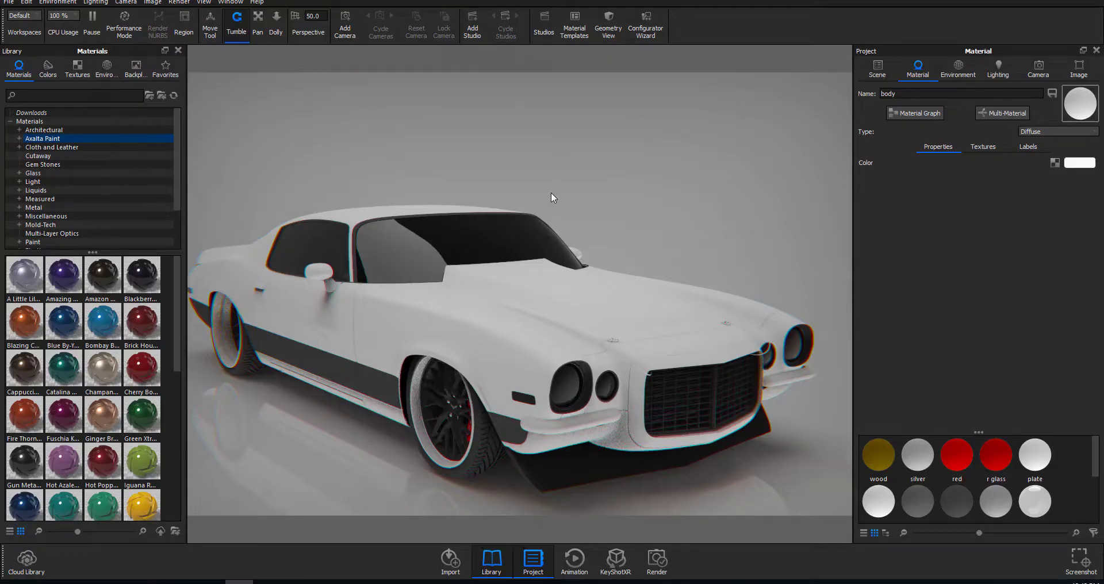
Examine the white car model from several angles, close up and as a whole.
{"action": "scroll", "coordinate": [550, 192], "scroll_direction": "down", "scroll_amount": 3}
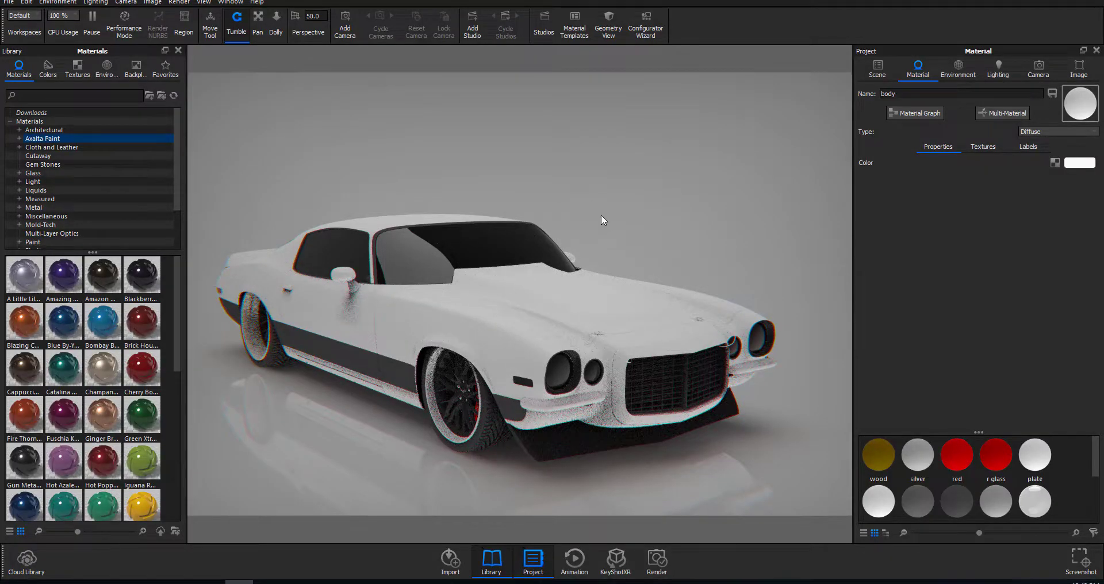
{"action": "scroll", "coordinate": [543, 302], "scroll_direction": "up", "scroll_amount": 3}
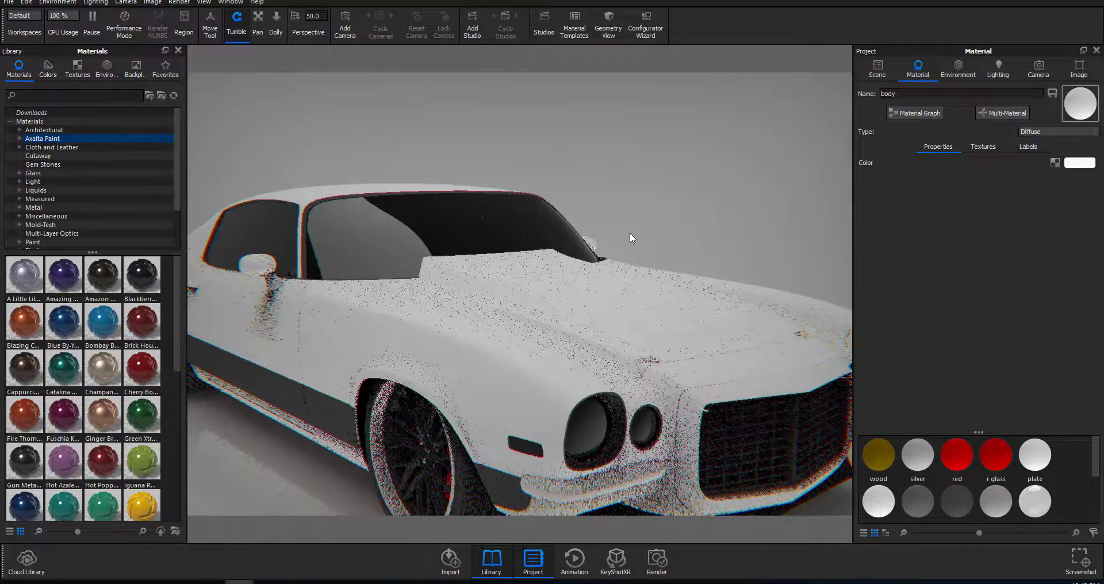
{"action": "scroll", "coordinate": [629, 218], "scroll_direction": "up", "scroll_amount": 2}
{"action": "mouse_move", "coordinate": [729, 221]}
{"action": "left_mouse_down"}
{"action": "mouse_move", "coordinate": [436, 201]}
{"action": "mouse_move", "coordinate": [617, 222]}
{"action": "mouse_move", "coordinate": [734, 214]}
{"action": "mouse_move", "coordinate": [719, 203]}
{"action": "left_mouse_up"}
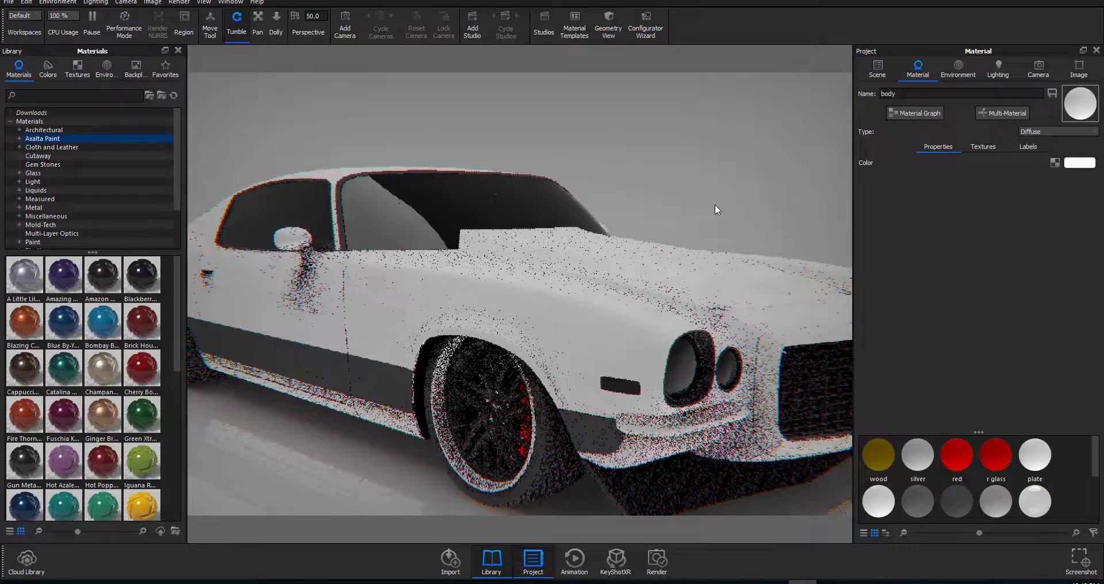
{"action": "scroll", "coordinate": [716, 204], "scroll_direction": "up", "scroll_amount": 2}
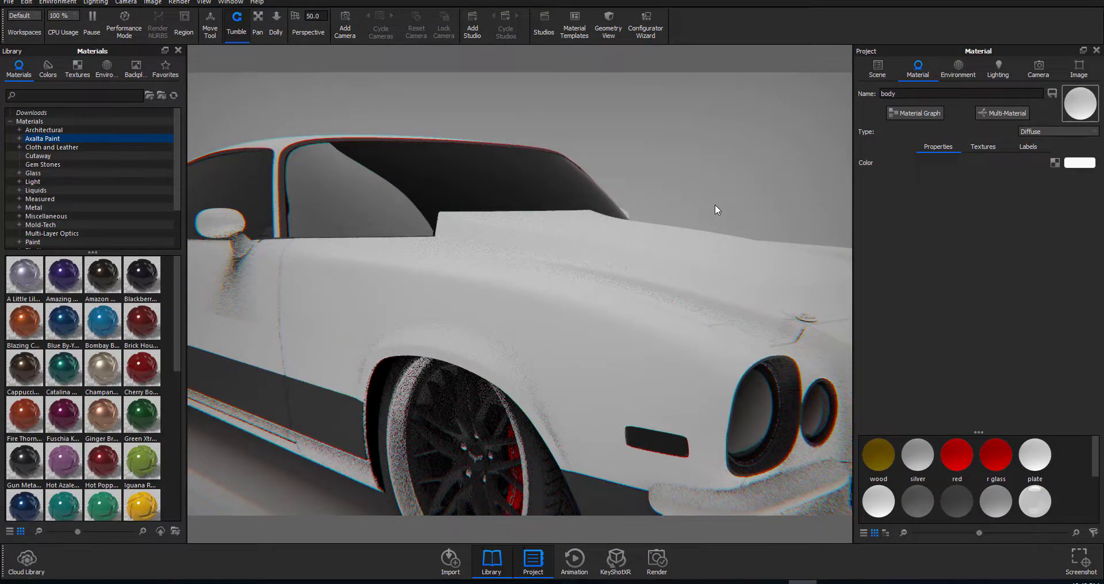
{"action": "scroll", "coordinate": [716, 205], "scroll_direction": "up", "scroll_amount": 1}
{"action": "scroll", "coordinate": [715, 205], "scroll_direction": "down", "scroll_amount": 3}
{"action": "left_click_drag", "start_coordinate": [616, 175], "coordinate": [665, 194]}
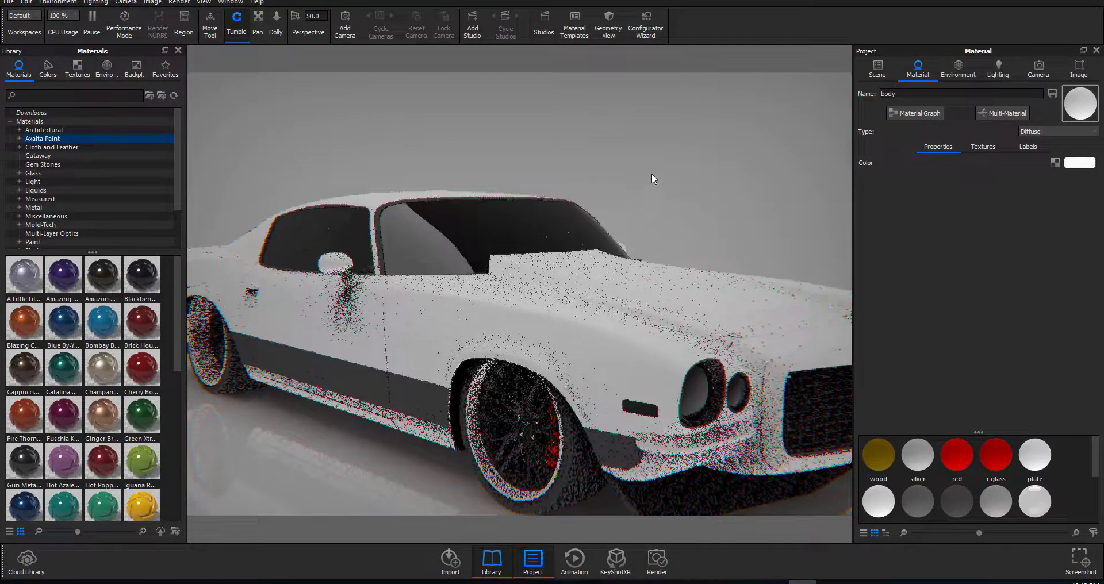
{"action": "scroll", "coordinate": [660, 208], "scroll_direction": "up", "scroll_amount": 3}
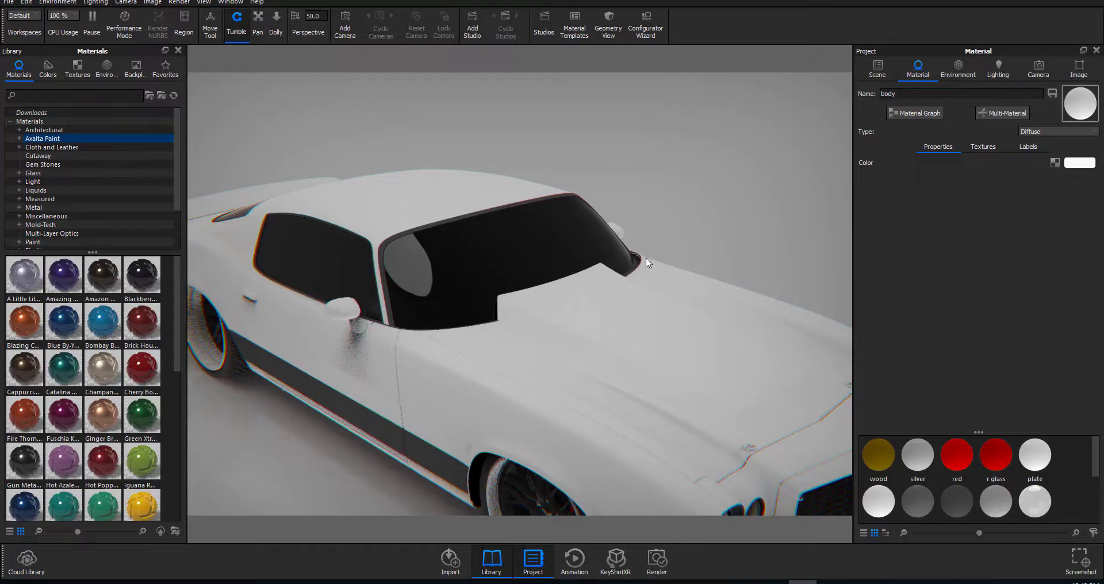
{"action": "left_click_drag", "start_coordinate": [654, 243], "coordinate": [685, 203]}
{"action": "scroll", "coordinate": [712, 215], "scroll_direction": "down", "scroll_amount": 5}
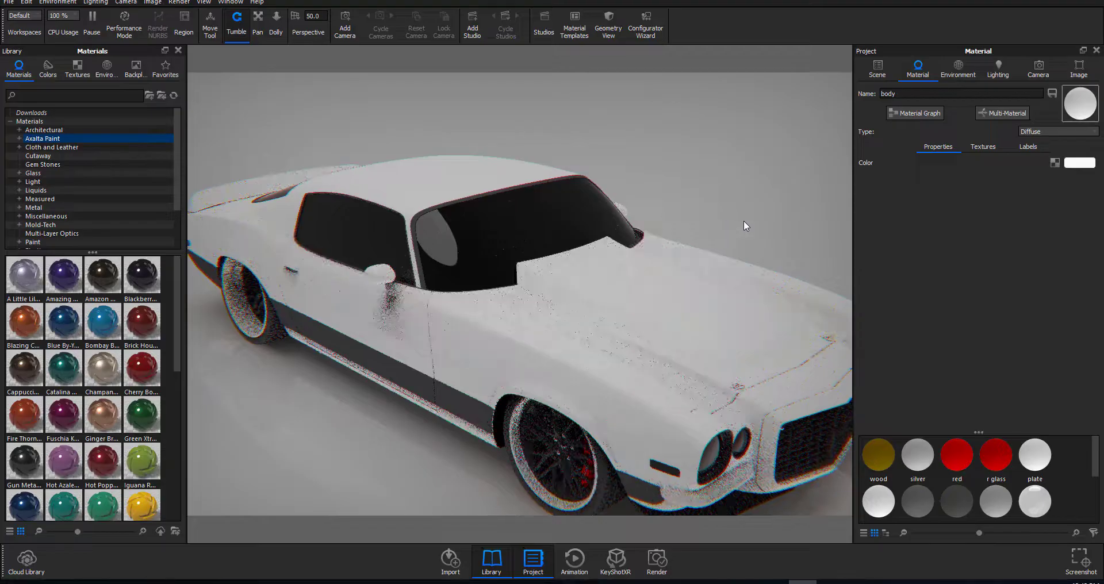
{"action": "scroll", "coordinate": [743, 219], "scroll_direction": "down", "scroll_amount": 6}
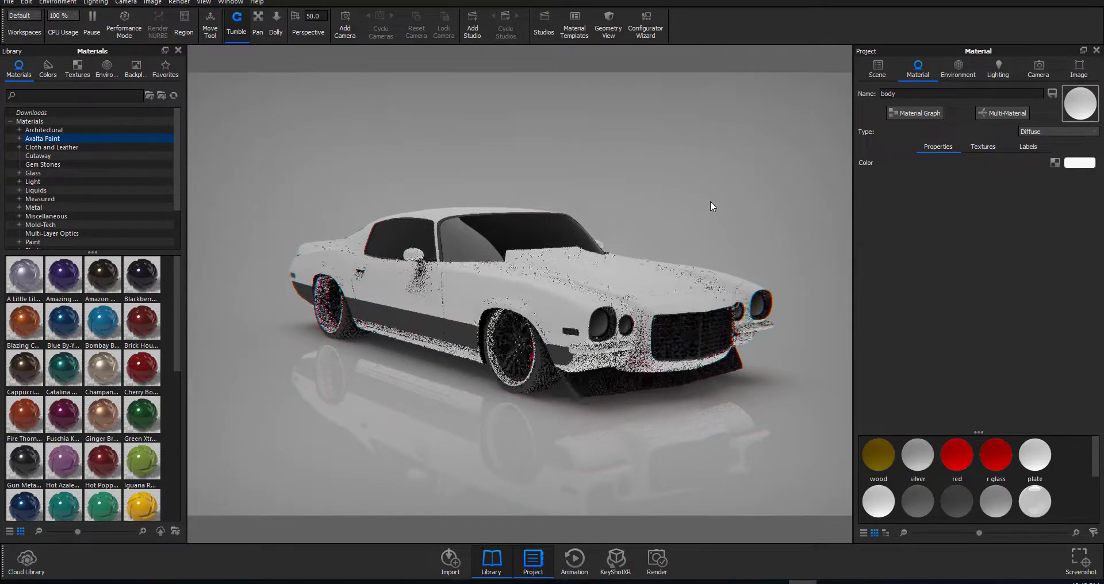
{"action": "scroll", "coordinate": [709, 201], "scroll_direction": "up", "scroll_amount": 4}
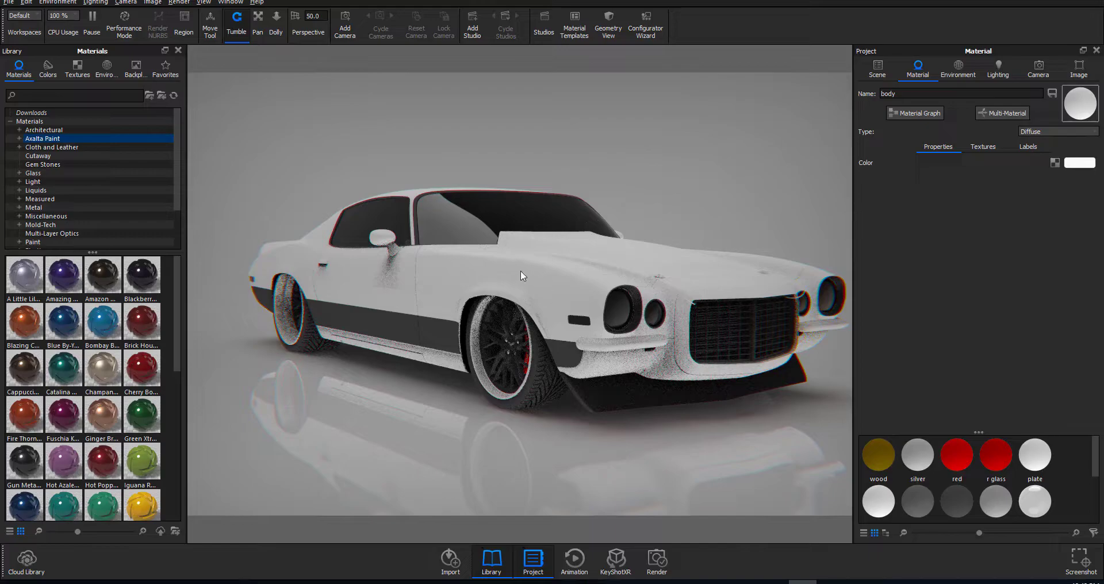
Isolate the car body, look over the hidden parts in the scene tree, and show all parts again.
{"action": "key", "text": "i"}
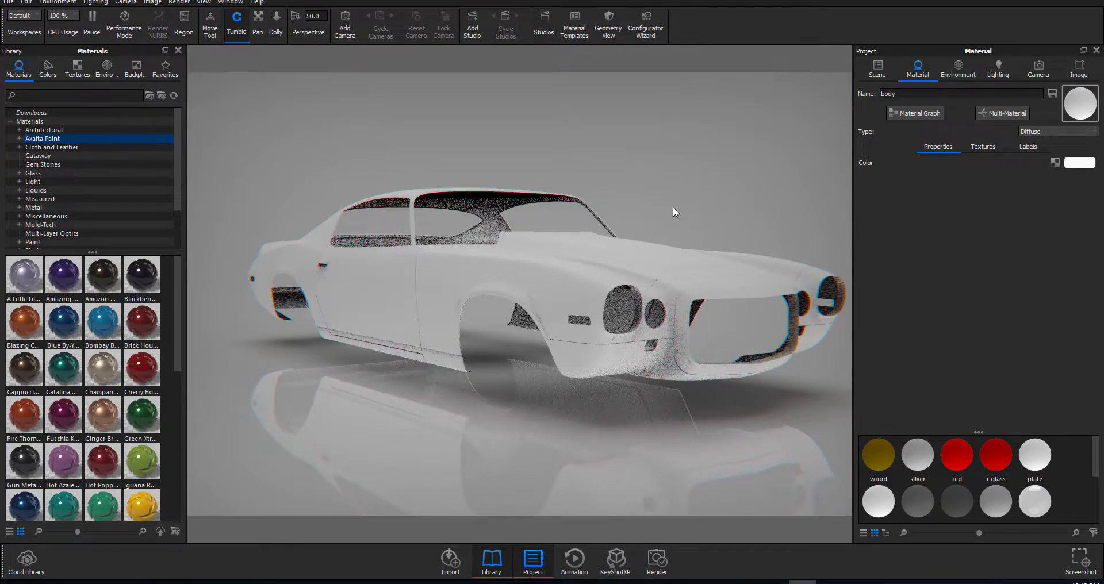
{"action": "left_click", "coordinate": [877, 68]}
{"action": "left_click", "coordinate": [938, 137]}
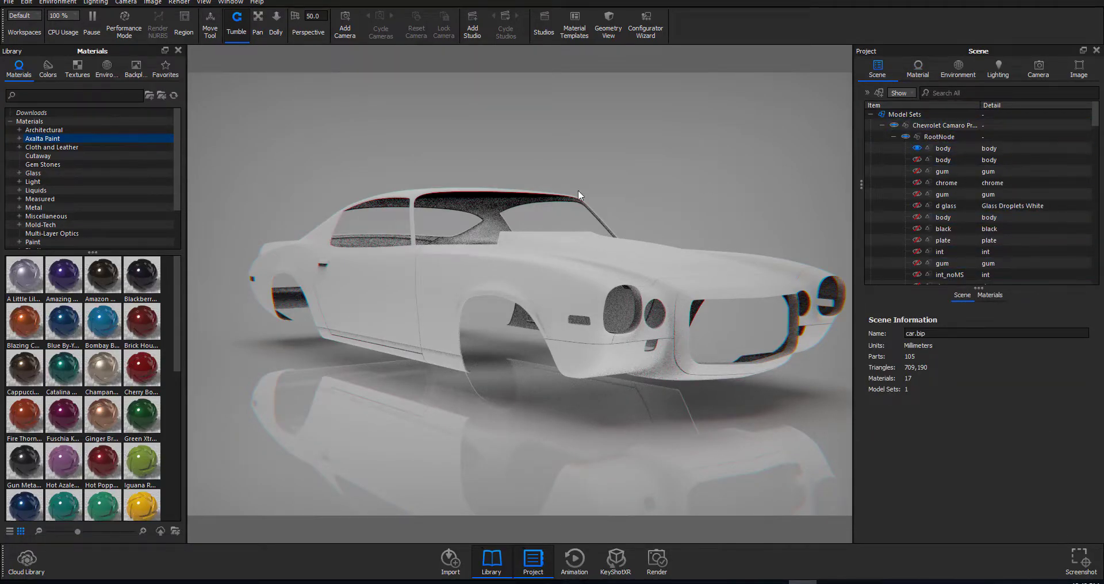
{"action": "left_click_drag", "start_coordinate": [640, 212], "coordinate": [684, 241]}
{"action": "left_click", "coordinate": [946, 205]}
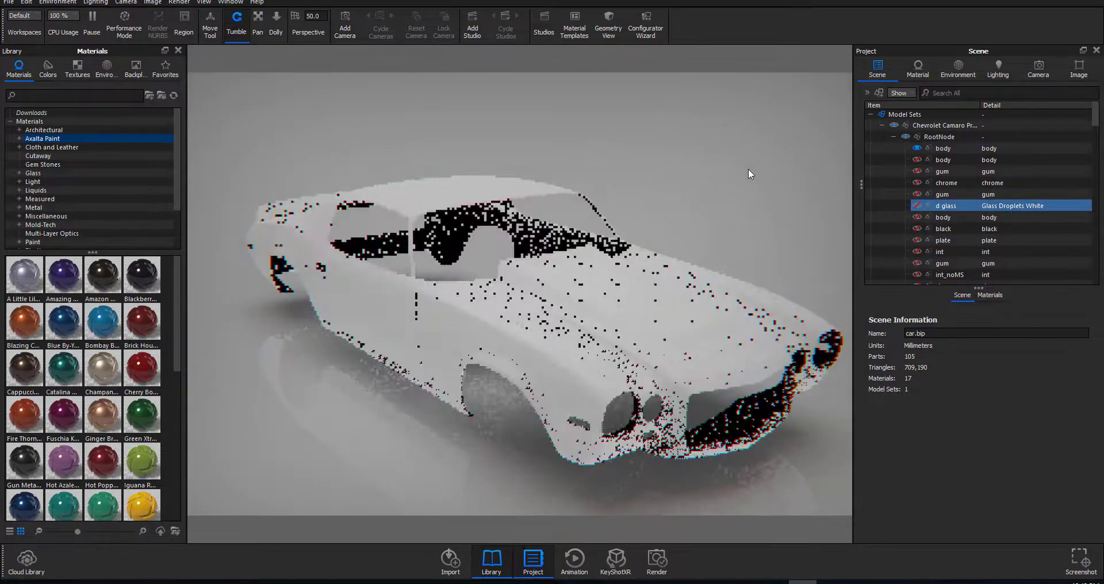
{"action": "right_click", "coordinate": [633, 147]}
{"action": "left_click", "coordinate": [660, 167]}
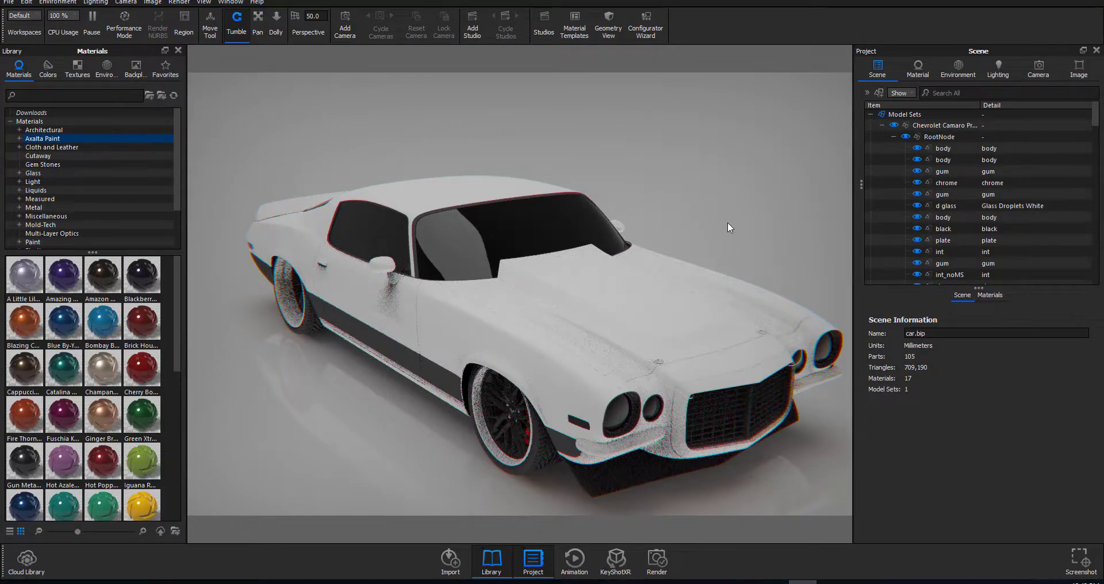
Isolate the car body with its body material selected and open that material in the Material Graph.
{"action": "left_click_drag", "start_coordinate": [702, 205], "coordinate": [709, 195]}
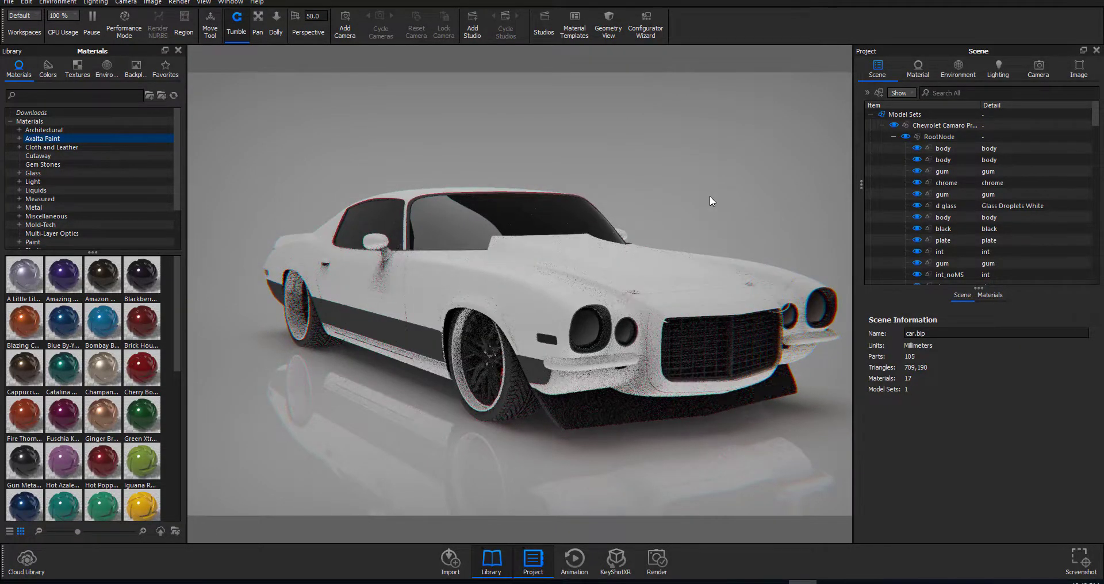
{"action": "left_click_drag", "start_coordinate": [702, 195], "coordinate": [695, 196]}
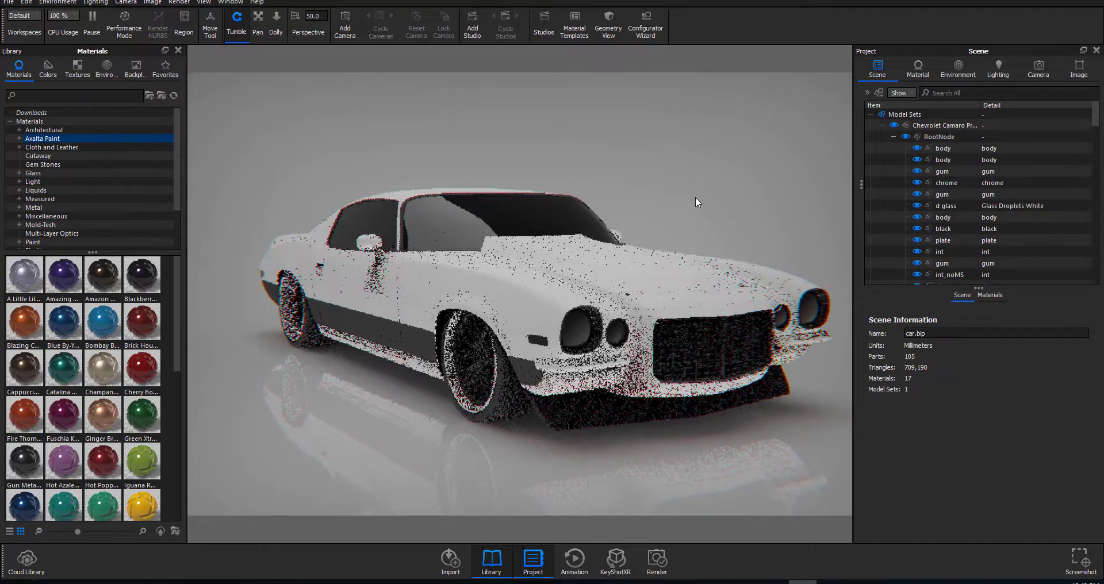
{"action": "double_click", "coordinate": [539, 292]}
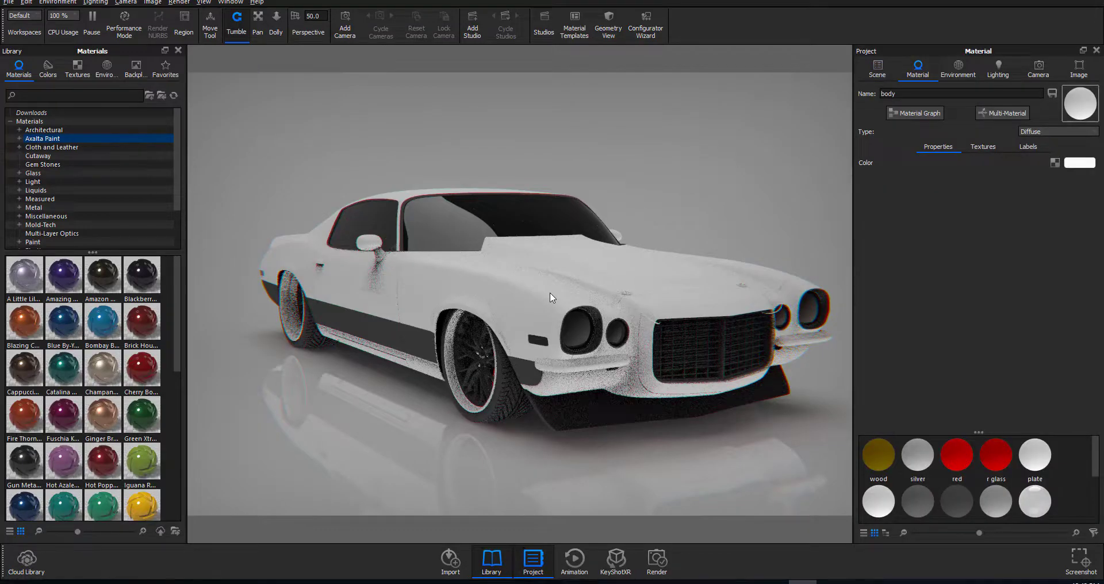
{"action": "key", "text": "i"}
{"action": "left_click_drag", "start_coordinate": [683, 209], "coordinate": [705, 214]}
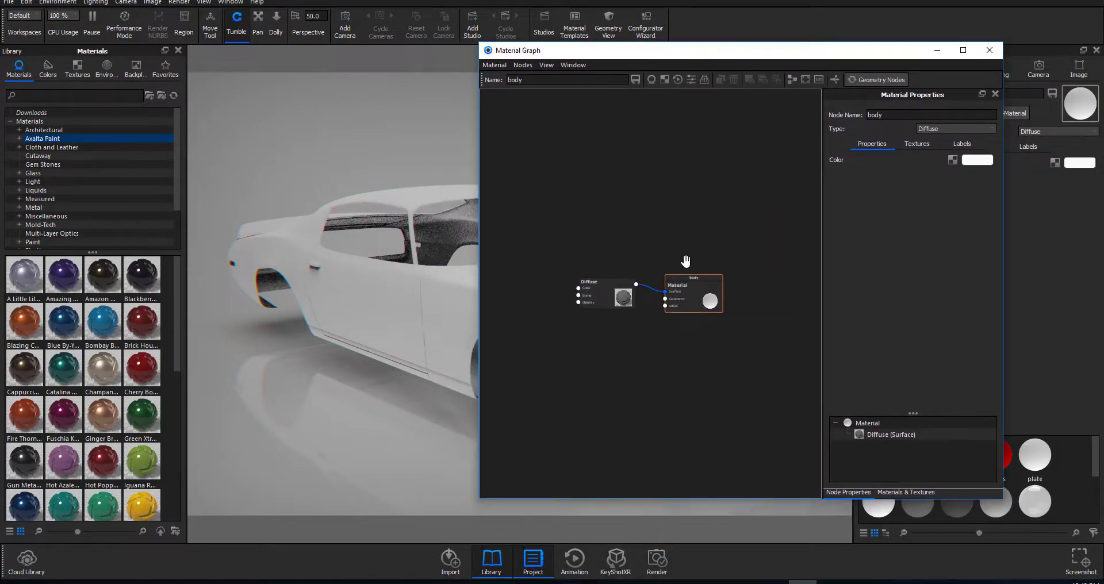
Enlarge the Material Graph window to make more room for the Diffuse and body nodes.
{"action": "scroll", "coordinate": [687, 336], "scroll_direction": "up", "scroll_amount": 4}
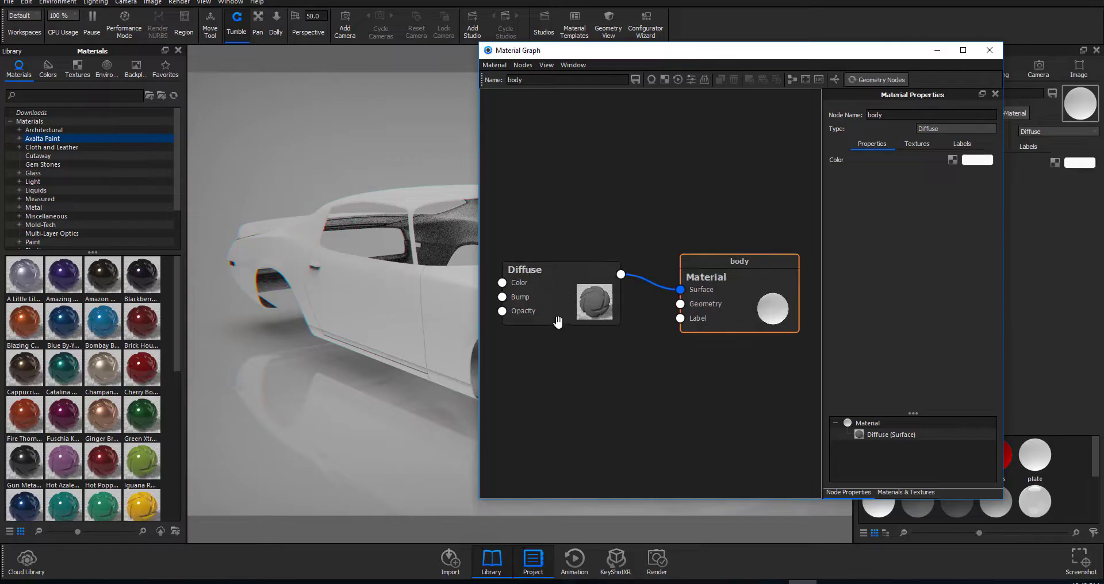
{"action": "left_click_drag", "start_coordinate": [561, 323], "coordinate": [562, 206]}
{"action": "left_click_drag", "start_coordinate": [719, 288], "coordinate": [748, 231]}
{"action": "key", "text": "f"}
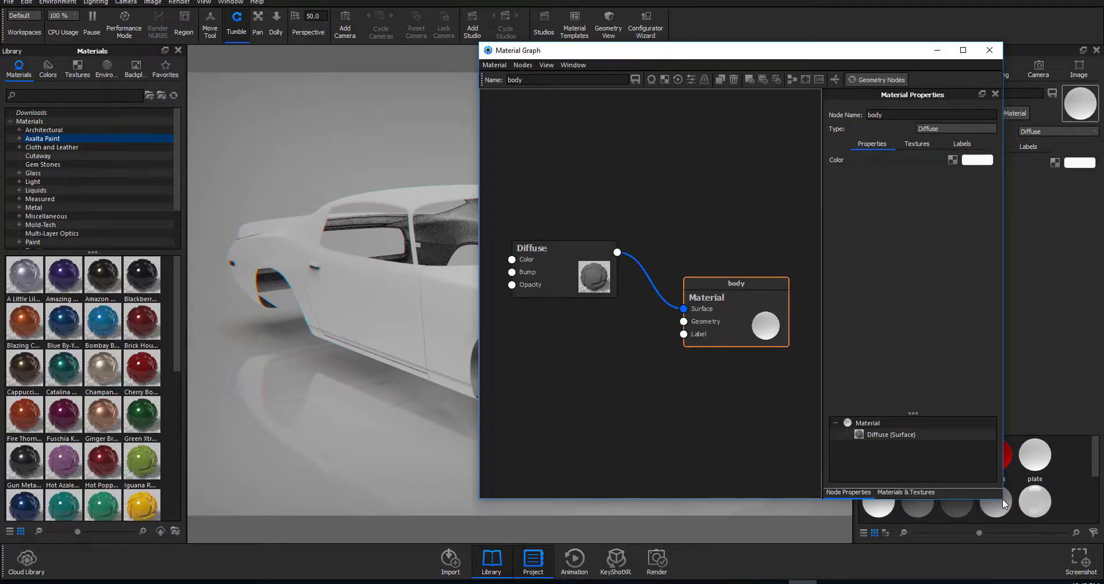
{"action": "left_click_drag", "start_coordinate": [1003, 500], "coordinate": [1101, 565]}
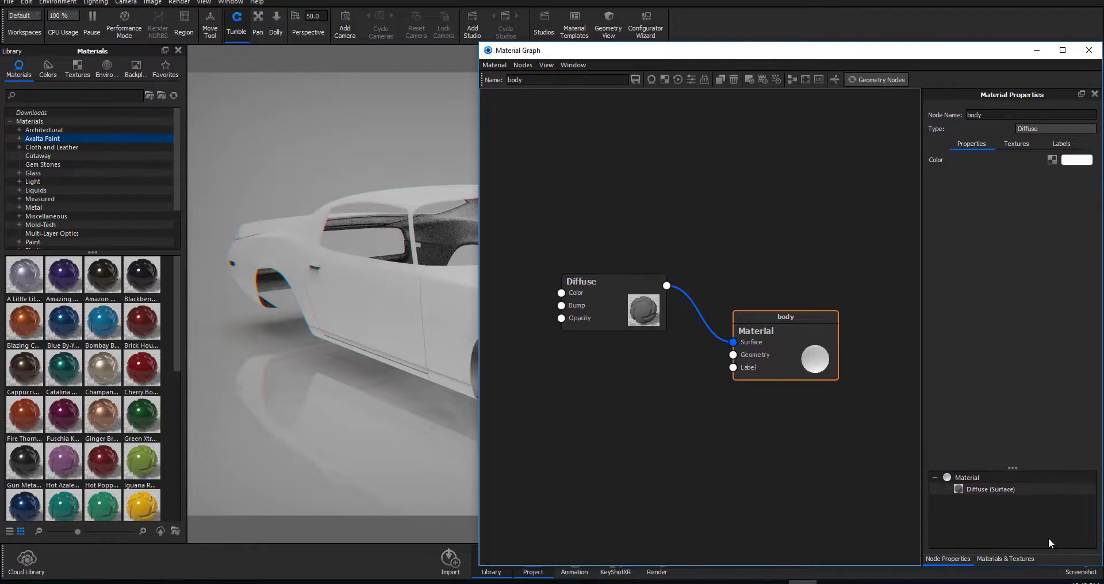
Arrange the graph with the Diffuse node above and to the left of the body Material node, leaving free space underneath.
{"action": "left_click_drag", "start_coordinate": [613, 296], "coordinate": [676, 239]}
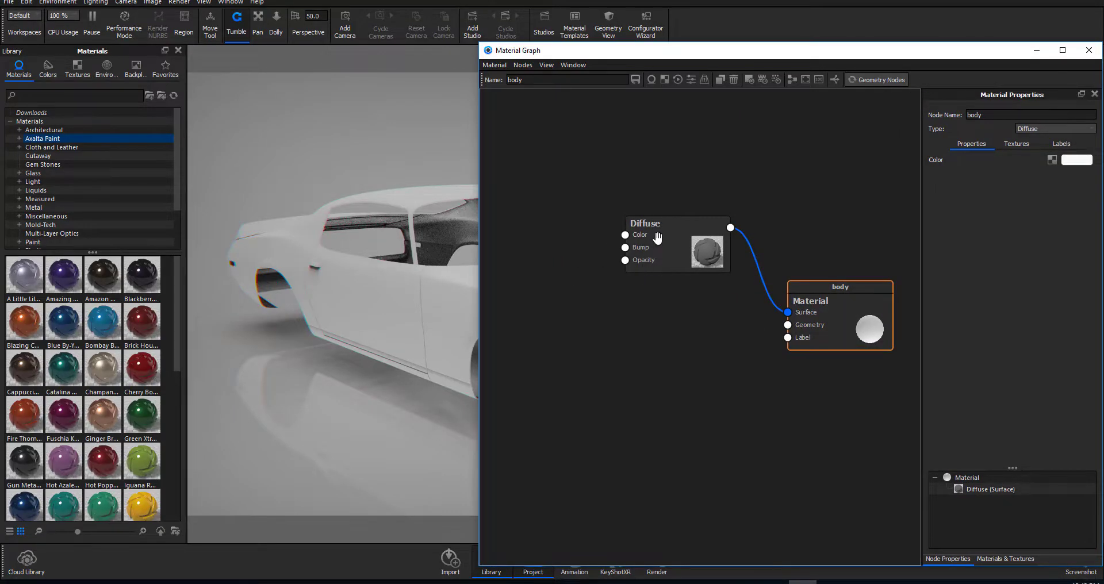
{"action": "left_click_drag", "start_coordinate": [856, 321], "coordinate": [865, 271]}
{"action": "left_click_drag", "start_coordinate": [691, 239], "coordinate": [621, 208]}
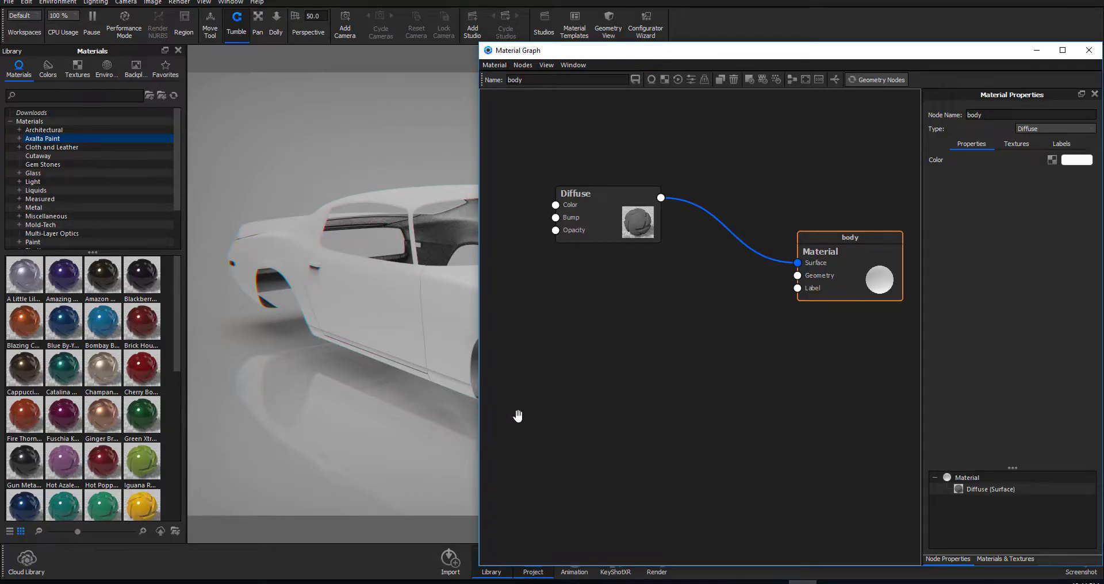
{"action": "left_click_drag", "start_coordinate": [600, 233], "coordinate": [685, 230]}
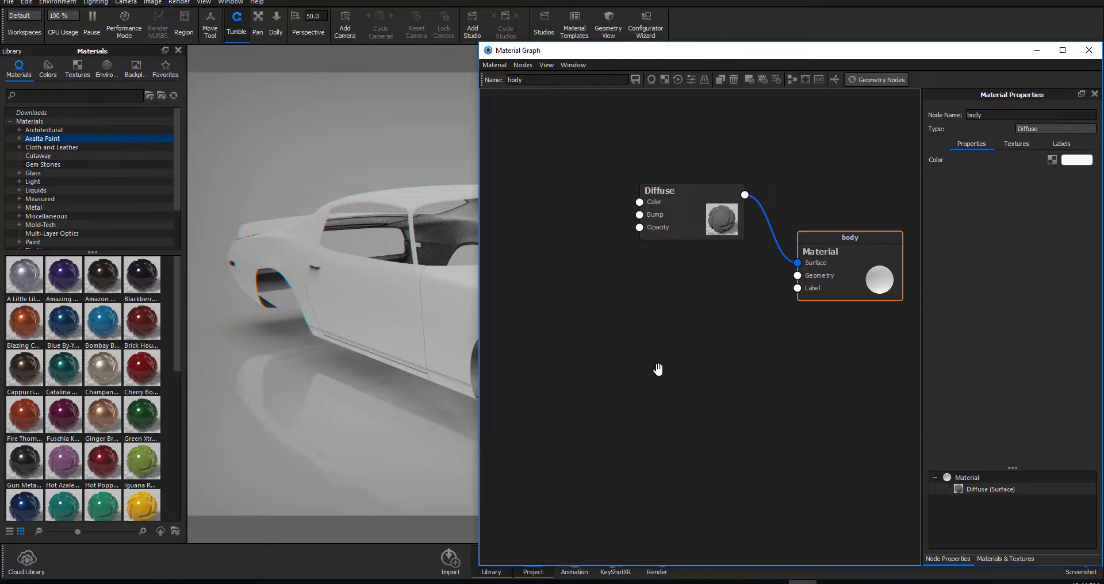
{"action": "left_click_drag", "start_coordinate": [693, 219], "coordinate": [709, 190]}
{"action": "mouse_move", "coordinate": [842, 262]}
{"action": "left_mouse_down"}
{"action": "mouse_move", "coordinate": [853, 210]}
{"action": "mouse_move", "coordinate": [846, 264]}
{"action": "mouse_move", "coordinate": [848, 246]}
{"action": "left_mouse_up"}
{"action": "left_click_drag", "start_coordinate": [646, 190], "coordinate": [674, 185]}
{"action": "mouse_move", "coordinate": [881, 261]}
{"action": "left_mouse_down"}
{"action": "mouse_move", "coordinate": [843, 257]}
{"action": "mouse_move", "coordinate": [880, 266]}
{"action": "left_mouse_up"}
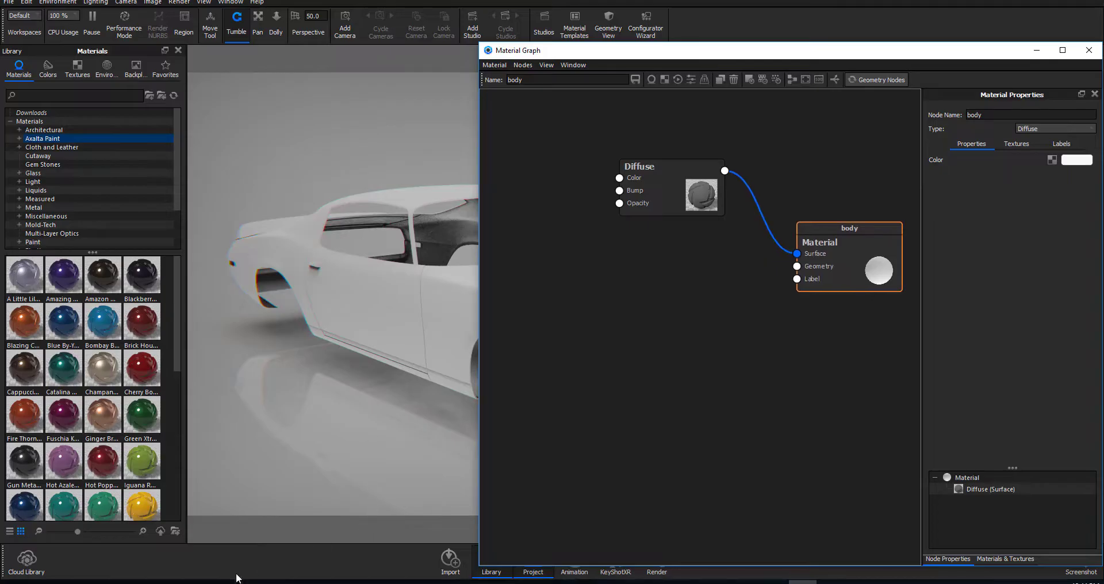
Bring blood-clipart-handprint-14.png from the car decals folder into the graph as a texture map node below the Diffuse node.
{"action": "left_click", "coordinate": [182, 582]}
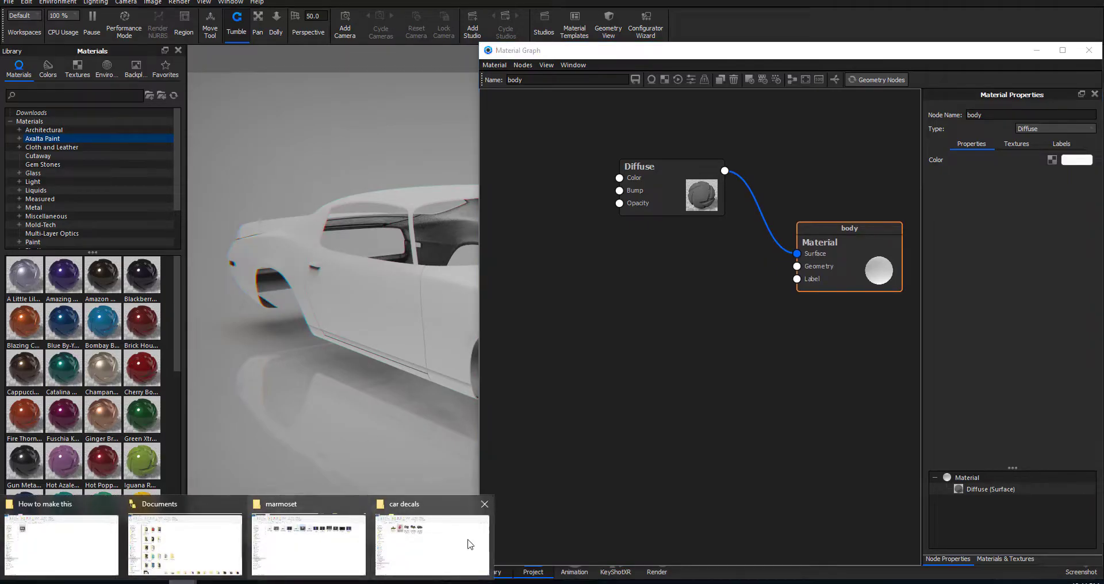
{"action": "left_click_drag", "start_coordinate": [72, 173], "coordinate": [575, 325]}
{"action": "left_click_drag", "start_coordinate": [645, 325], "coordinate": [591, 303]}
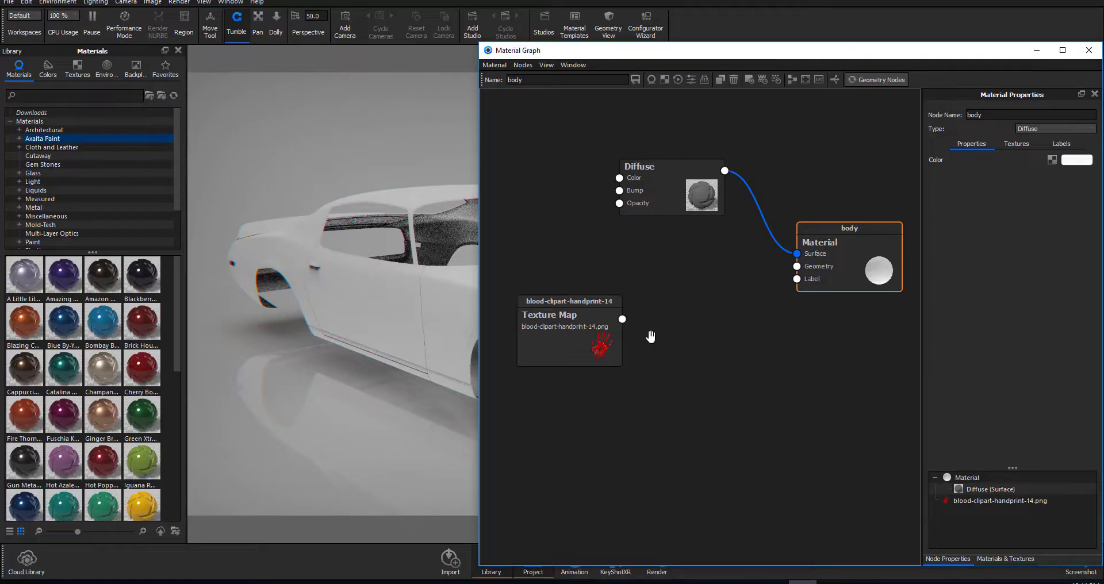
Add a second Diffuse node that takes the handprint texture as its color, and connect it to the body material's label input.
{"action": "left_click_drag", "start_coordinate": [619, 325], "coordinate": [797, 280]}
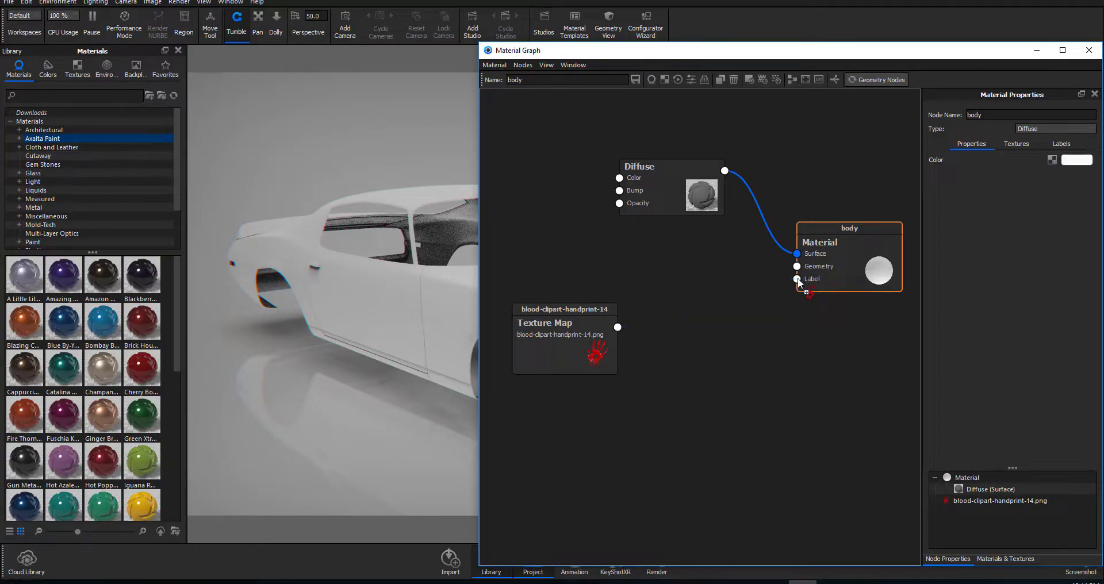
{"action": "right_click", "coordinate": [689, 335]}
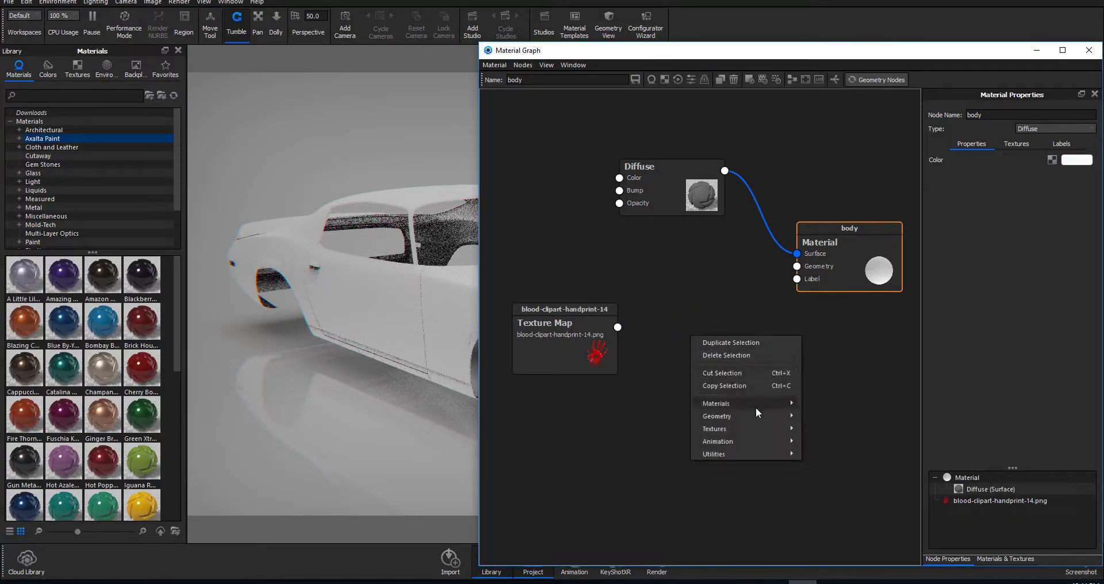
{"action": "mouse_move", "coordinate": [756, 411]}
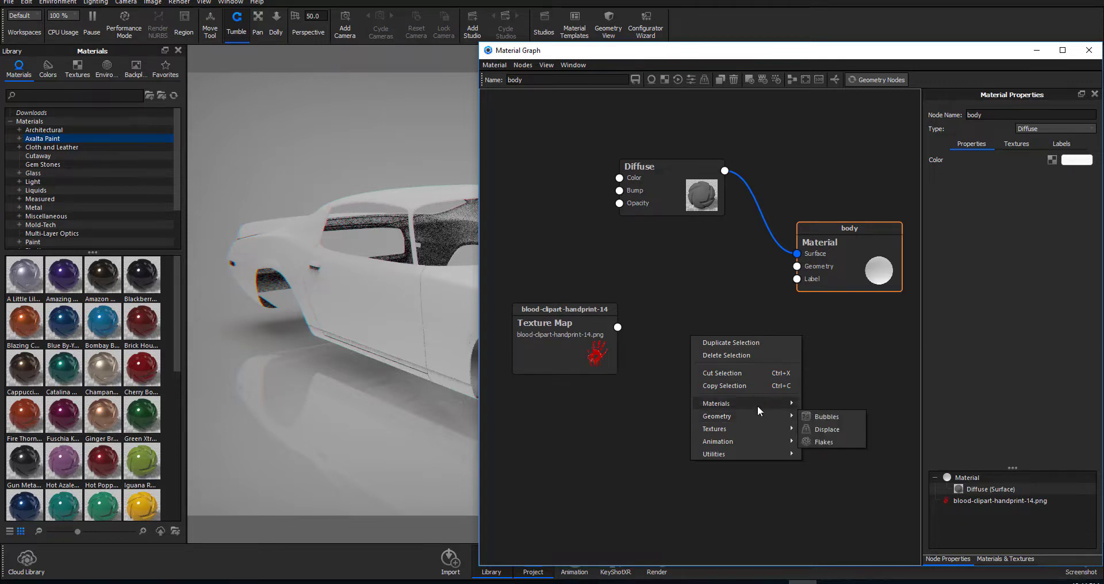
{"action": "left_click", "coordinate": [832, 189]}
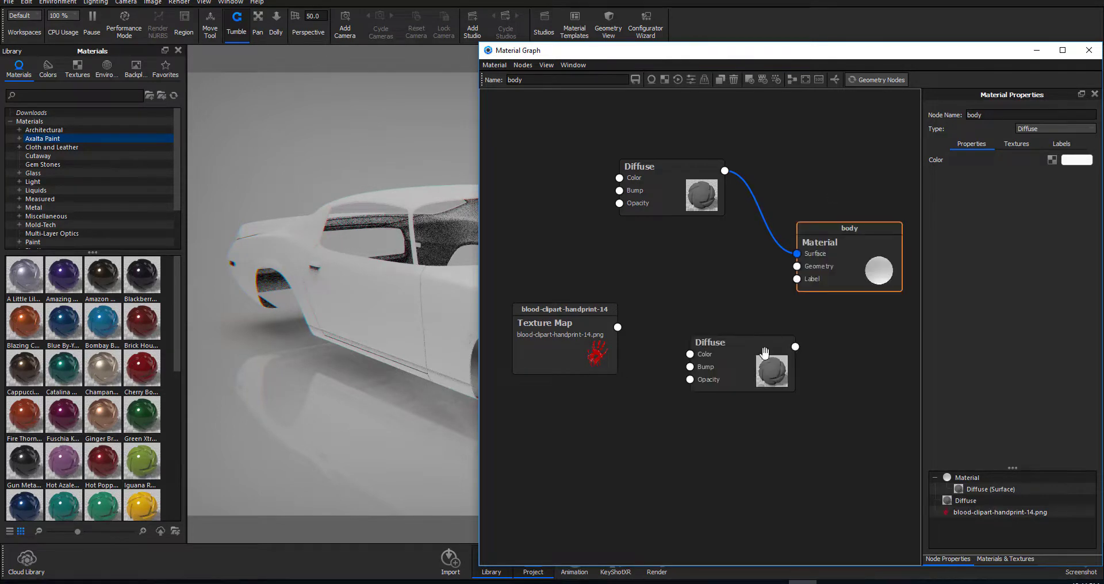
{"action": "left_click_drag", "start_coordinate": [773, 338], "coordinate": [746, 372]}
{"action": "left_click_drag", "start_coordinate": [617, 327], "coordinate": [656, 383]}
{"action": "left_click_drag", "start_coordinate": [761, 376], "coordinate": [797, 279]}
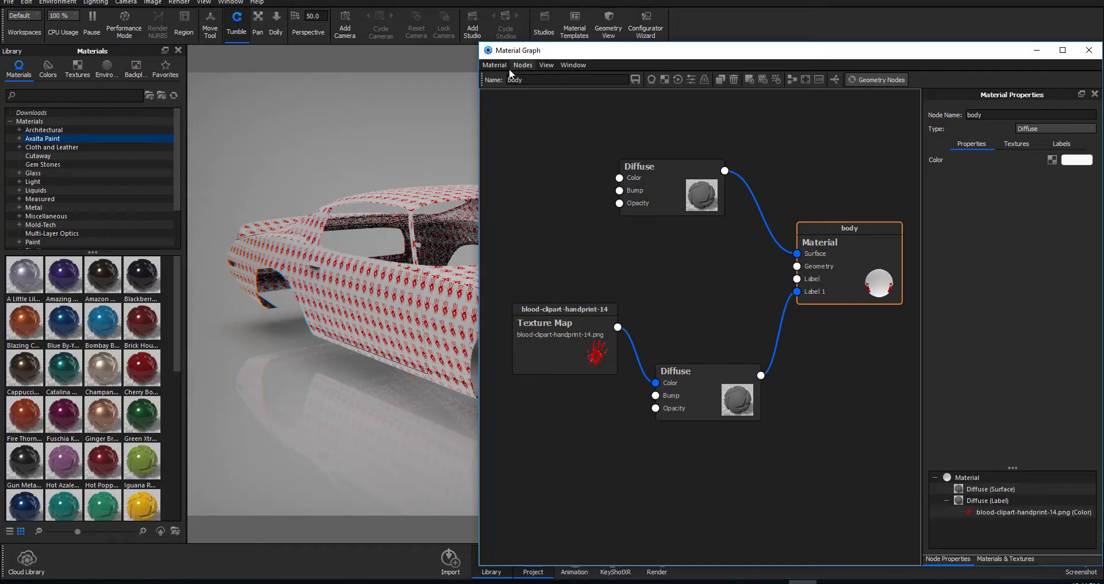
Narrow the Material Graph window to uncover the car, and turn off horizontal and vertical repeat for the handprint texture map.
{"action": "left_click_drag", "start_coordinate": [479, 97], "coordinate": [640, 129]}
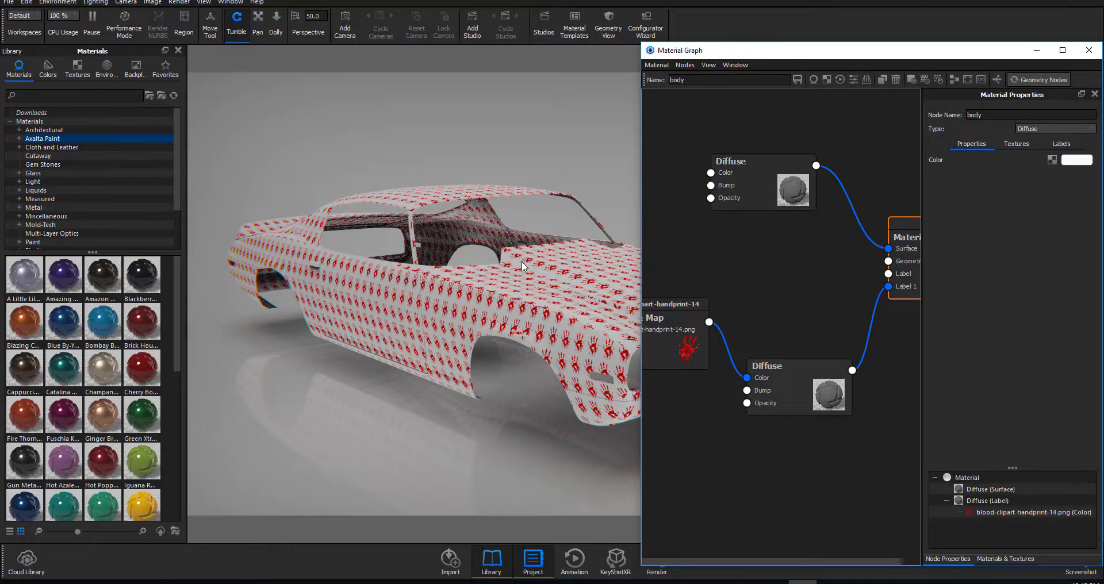
{"action": "left_click", "coordinate": [666, 333]}
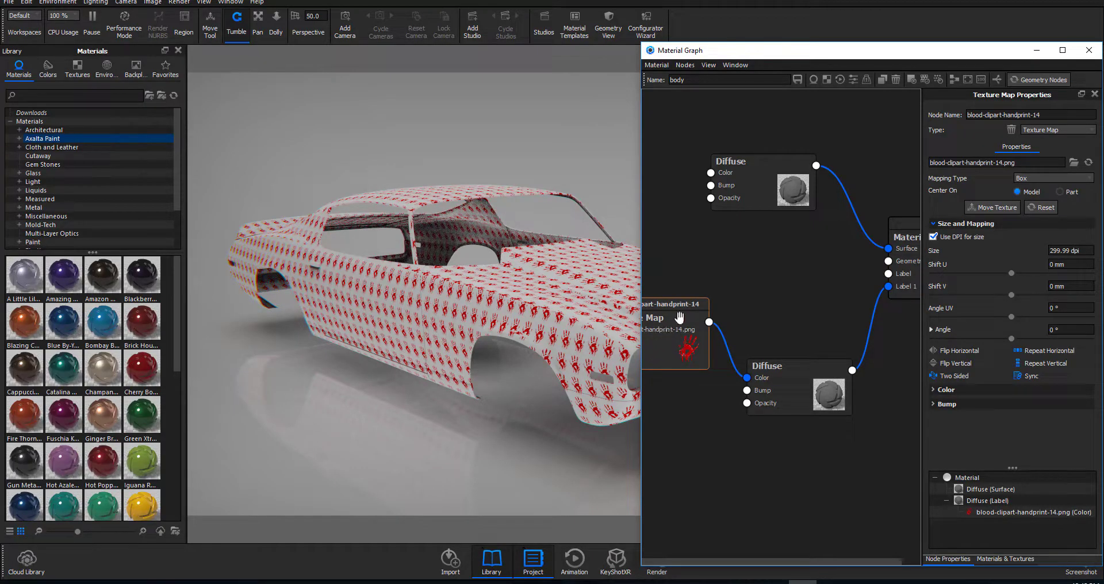
{"action": "left_click_drag", "start_coordinate": [682, 334], "coordinate": [700, 316]}
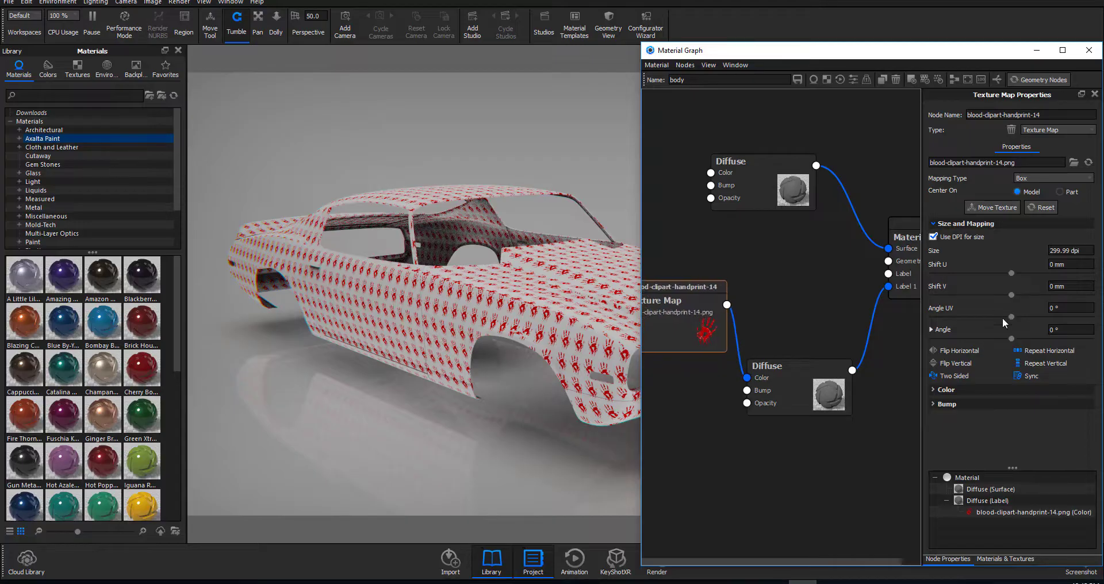
{"action": "left_click", "coordinate": [1037, 357]}
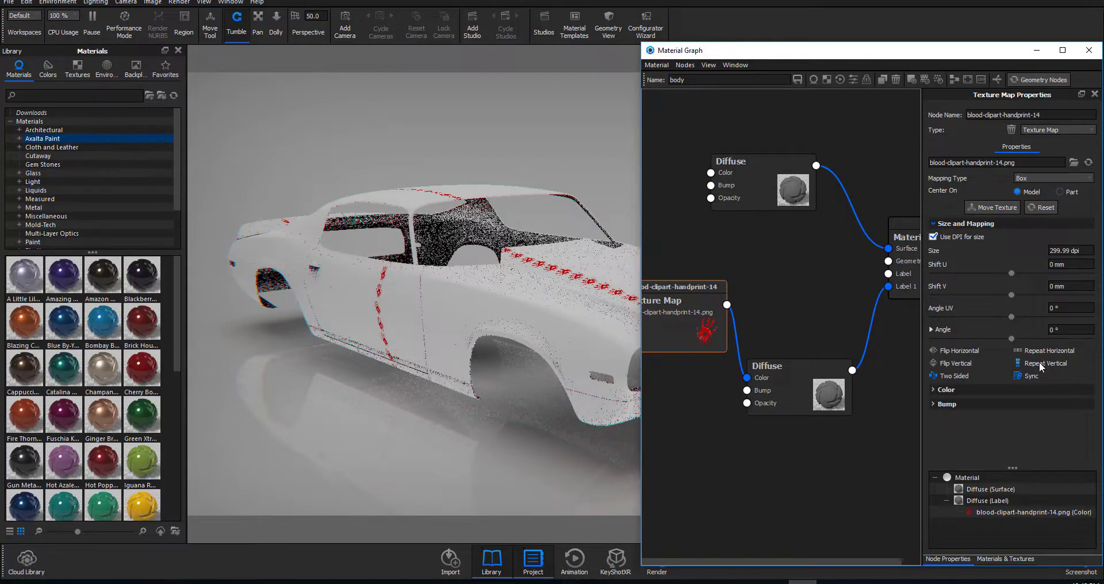
{"action": "left_click", "coordinate": [1035, 351]}
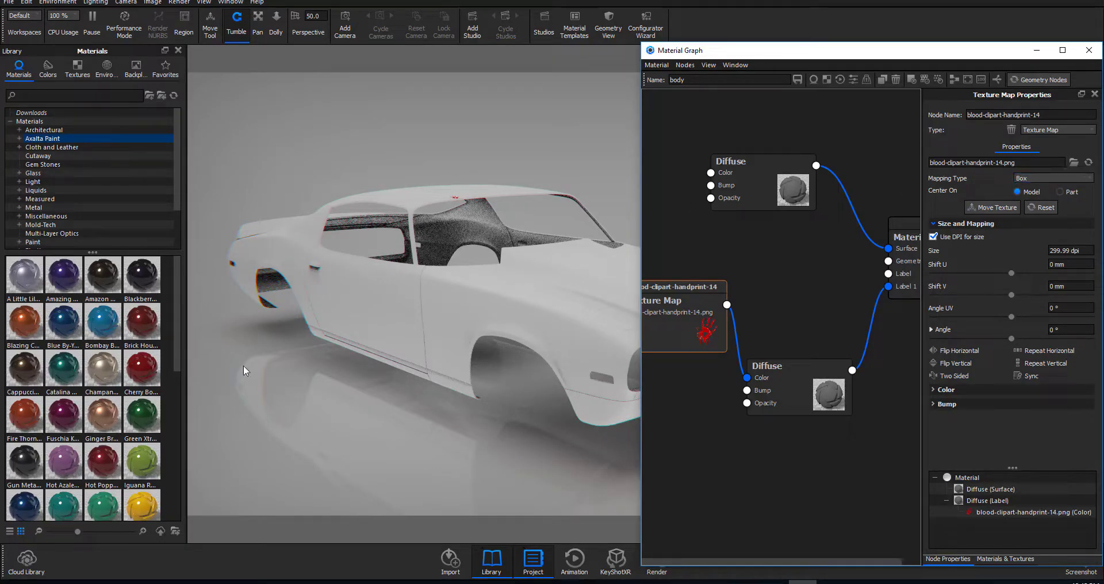
Change the handprint texture's mapping type from Box to Planar.
{"action": "left_click_drag", "start_coordinate": [337, 421], "coordinate": [352, 460]}
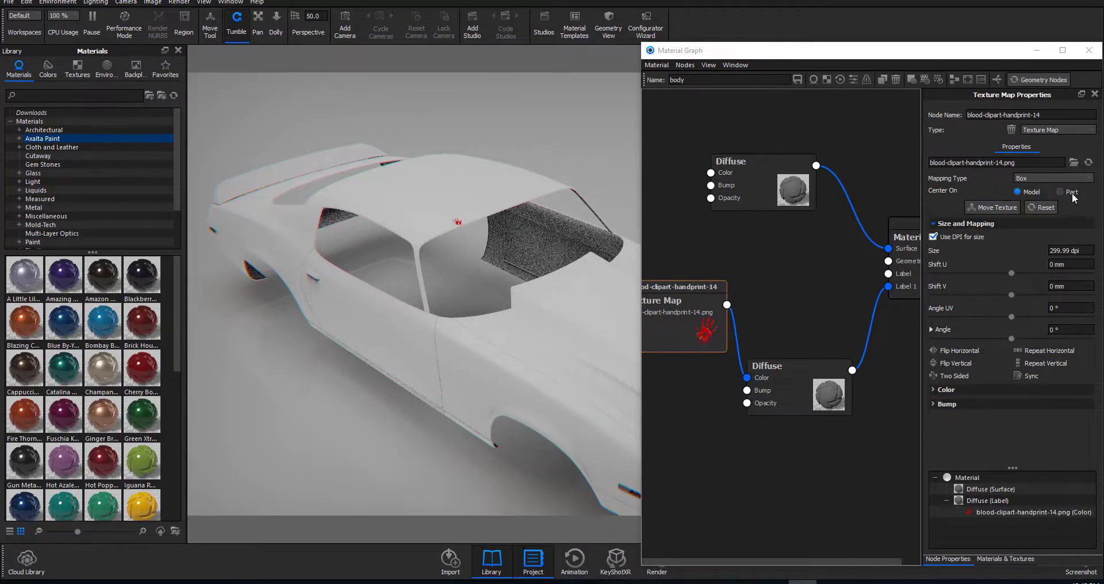
{"action": "left_click", "coordinate": [1045, 175]}
{"action": "left_click", "coordinate": [1041, 185]}
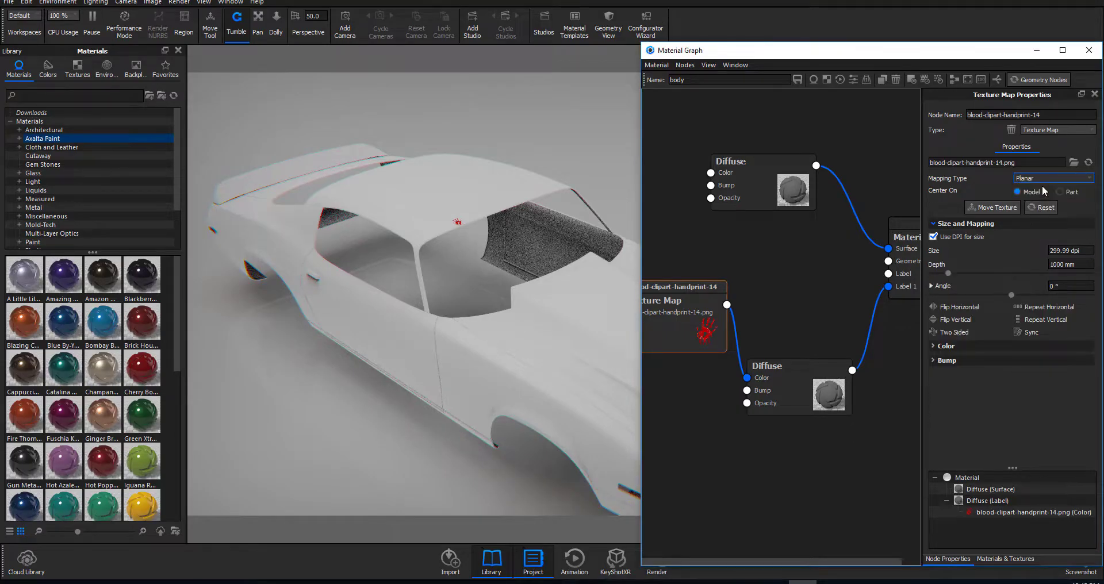
Start Move Texture for the handprint and place it on the middle of the car's side door.
{"action": "left_click", "coordinate": [424, 389]}
{"action": "left_click_drag", "start_coordinate": [444, 364], "coordinate": [462, 336]}
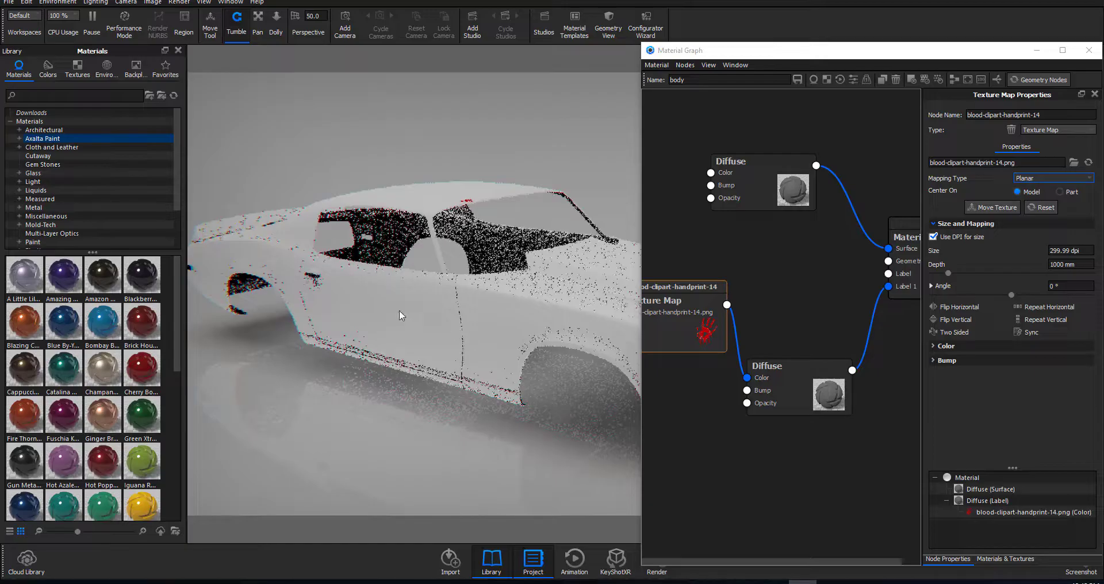
{"action": "left_click_drag", "start_coordinate": [399, 309], "coordinate": [315, 312]}
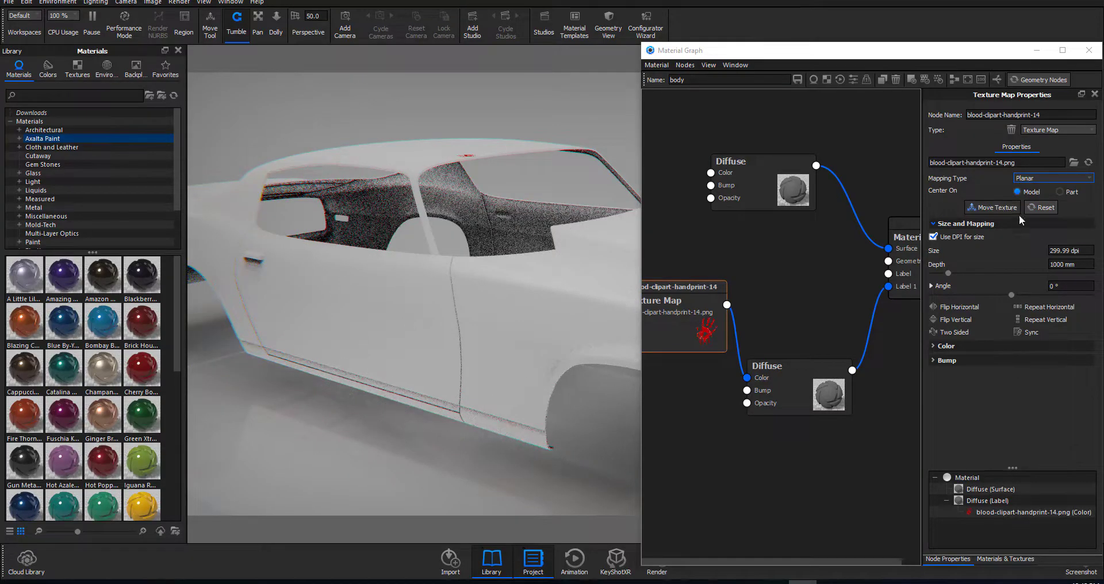
{"action": "left_click", "coordinate": [1006, 207]}
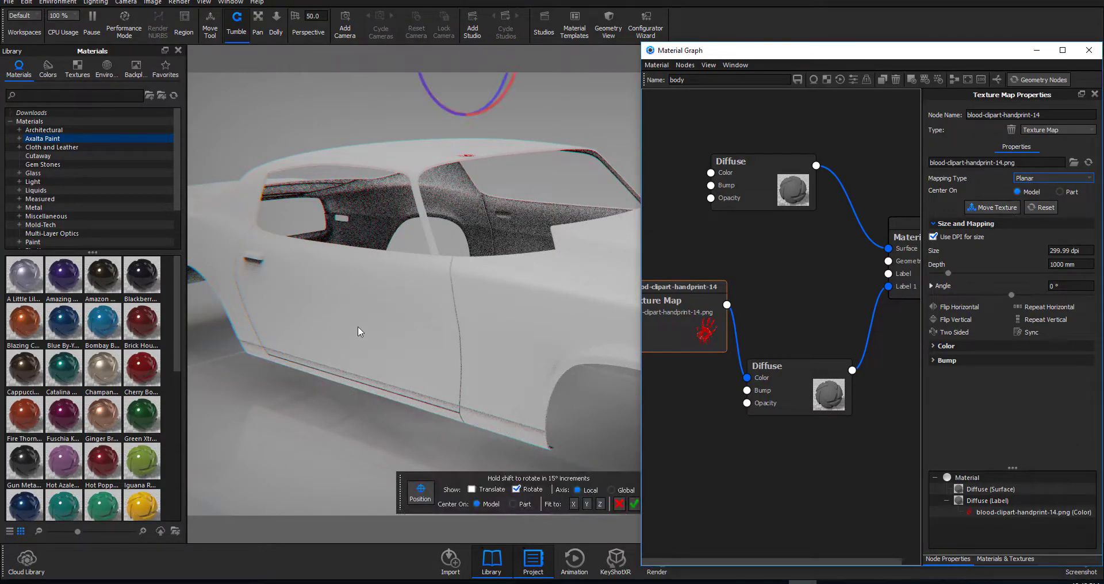
{"action": "left_click", "coordinate": [350, 314]}
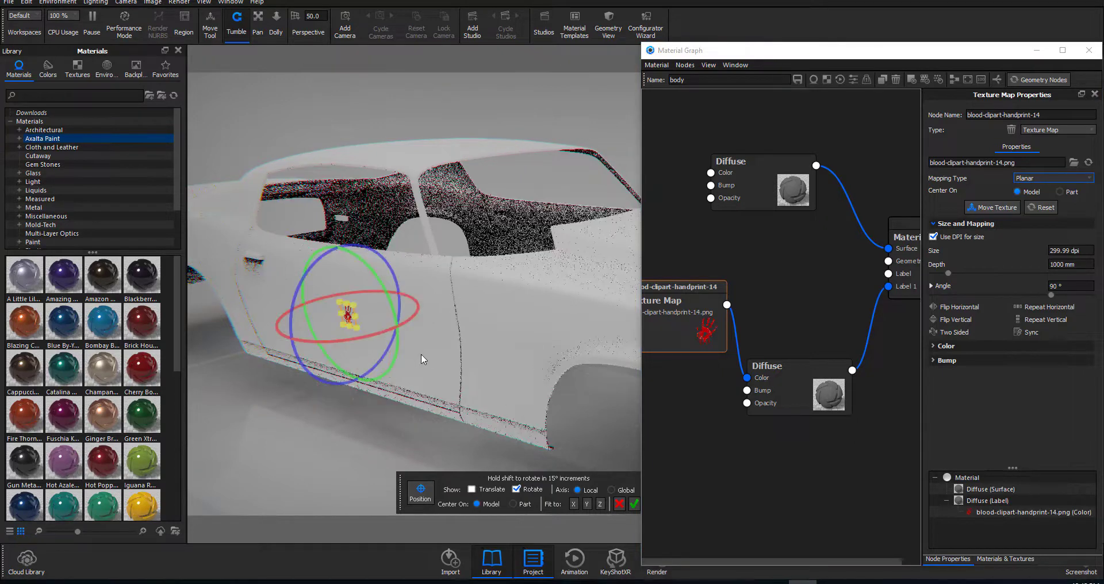
Enlarge the handprint to about 55 dpi, shift it to a lower spot on the door, and accept the placement.
{"action": "left_click_drag", "start_coordinate": [402, 343], "coordinate": [347, 411]}
{"action": "scroll", "coordinate": [406, 408], "scroll_direction": "up", "scroll_amount": 6}
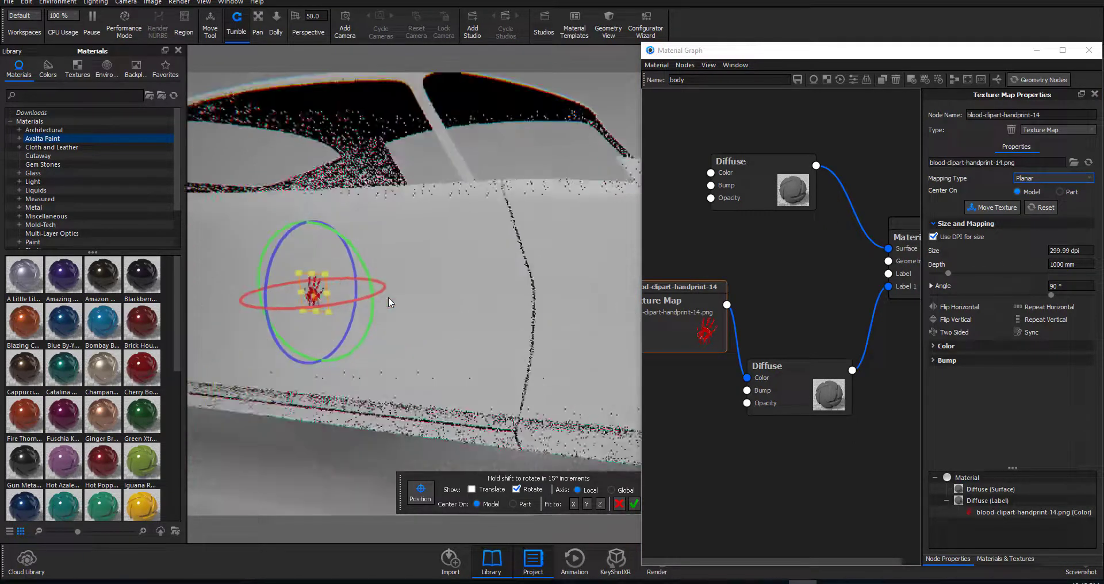
{"action": "left_click_drag", "start_coordinate": [326, 487], "coordinate": [368, 484]}
{"action": "left_click_drag", "start_coordinate": [384, 268], "coordinate": [508, 211]}
{"action": "left_click_drag", "start_coordinate": [352, 311], "coordinate": [247, 377]}
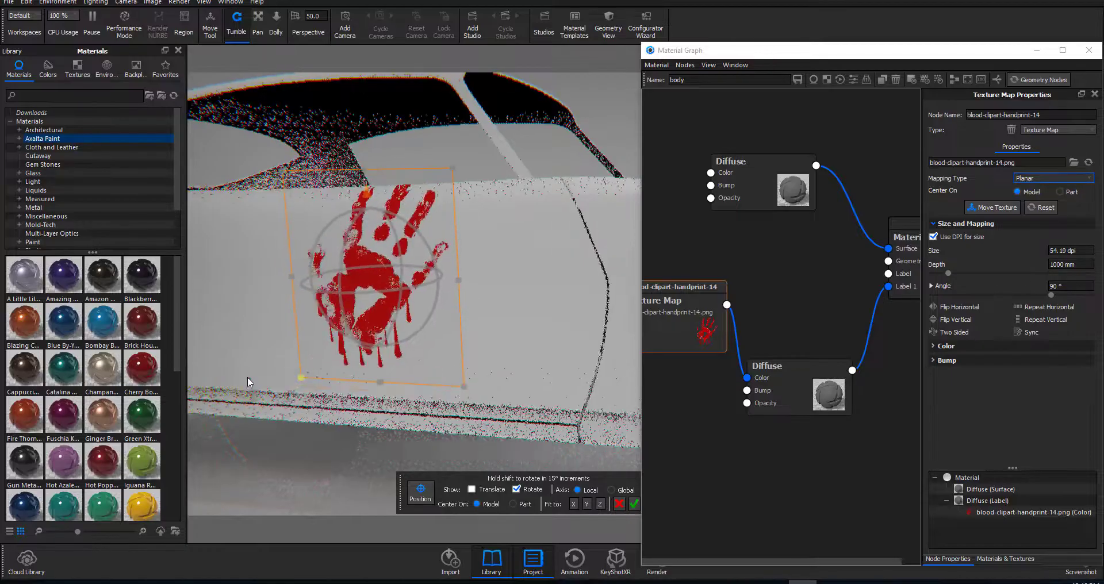
{"action": "left_click_drag", "start_coordinate": [381, 275], "coordinate": [311, 312]}
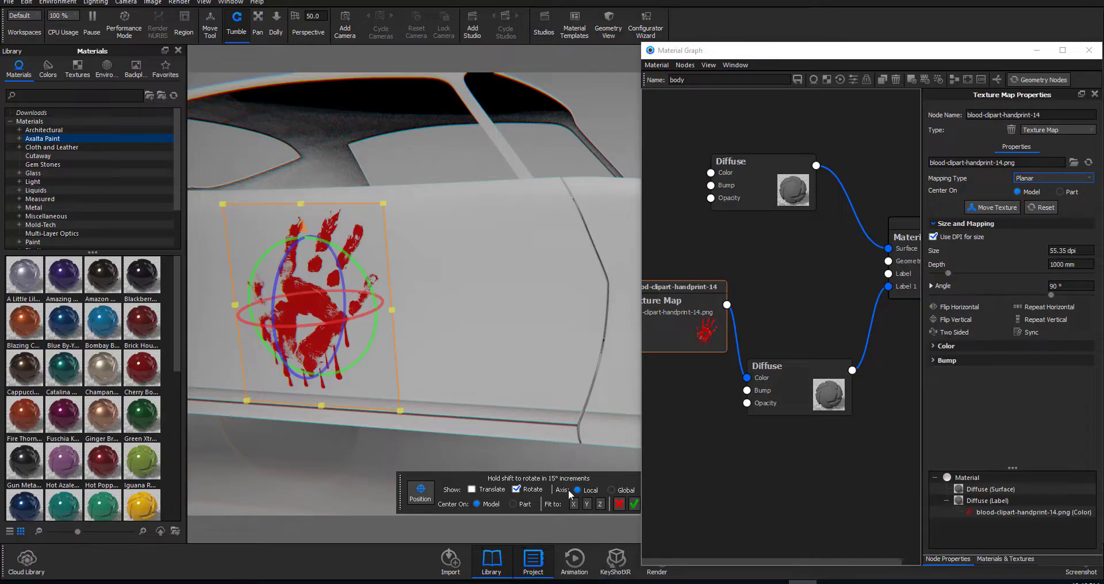
{"action": "left_click", "coordinate": [634, 504]}
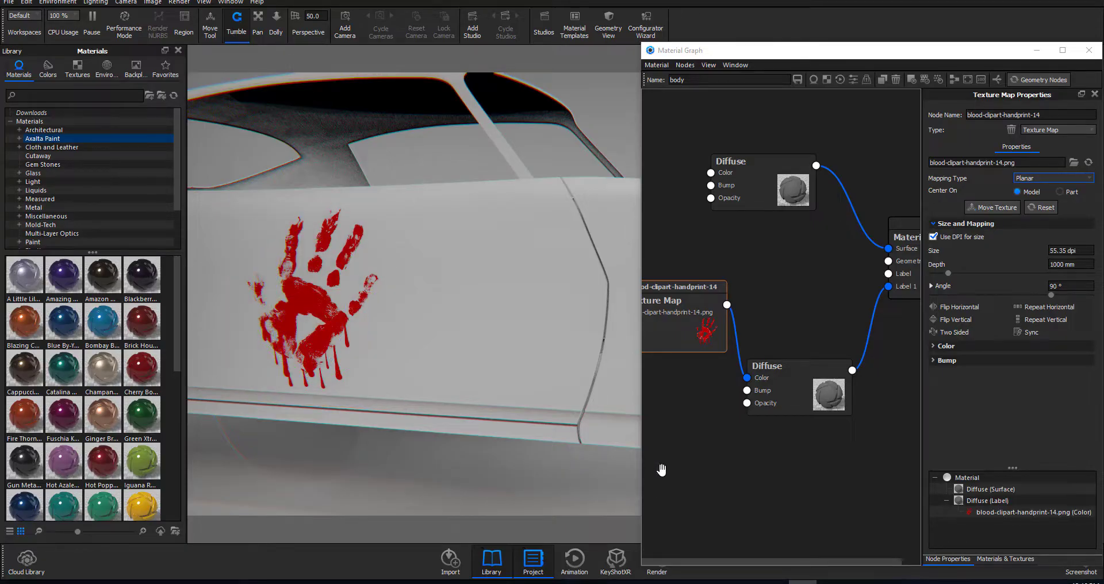
Widen the Material Graph window and spread its nodes apart to leave free space between the texture map and the body material.
{"action": "scroll", "coordinate": [722, 480], "scroll_direction": "down", "scroll_amount": 2}
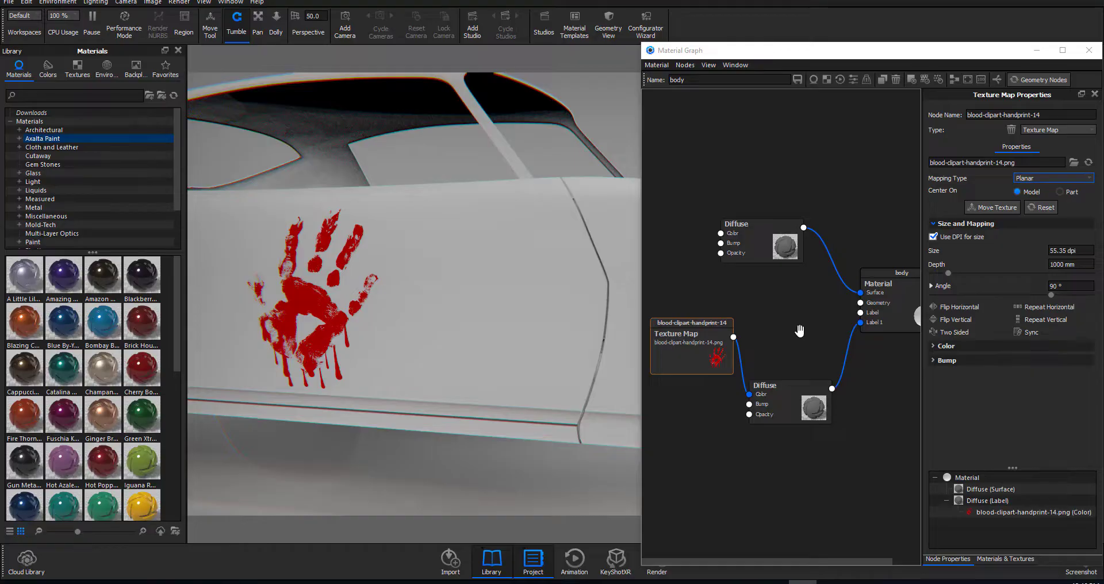
{"action": "scroll", "coordinate": [799, 331], "scroll_direction": "up", "scroll_amount": 1}
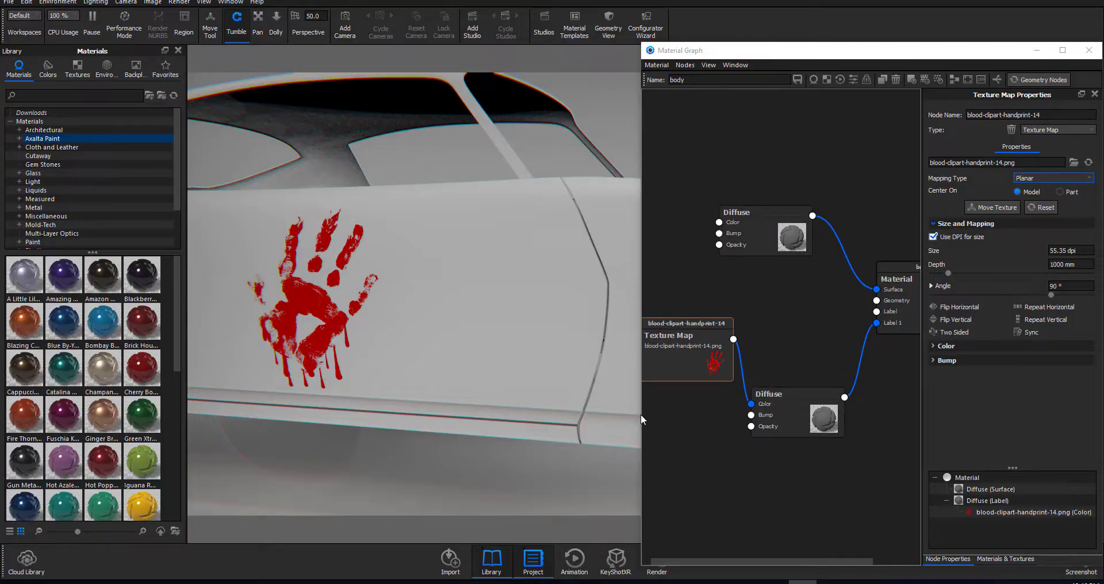
{"action": "left_click_drag", "start_coordinate": [640, 414], "coordinate": [539, 414]}
{"action": "left_click_drag", "start_coordinate": [713, 411], "coordinate": [783, 429]}
{"action": "left_click_drag", "start_coordinate": [601, 356], "coordinate": [565, 382]}
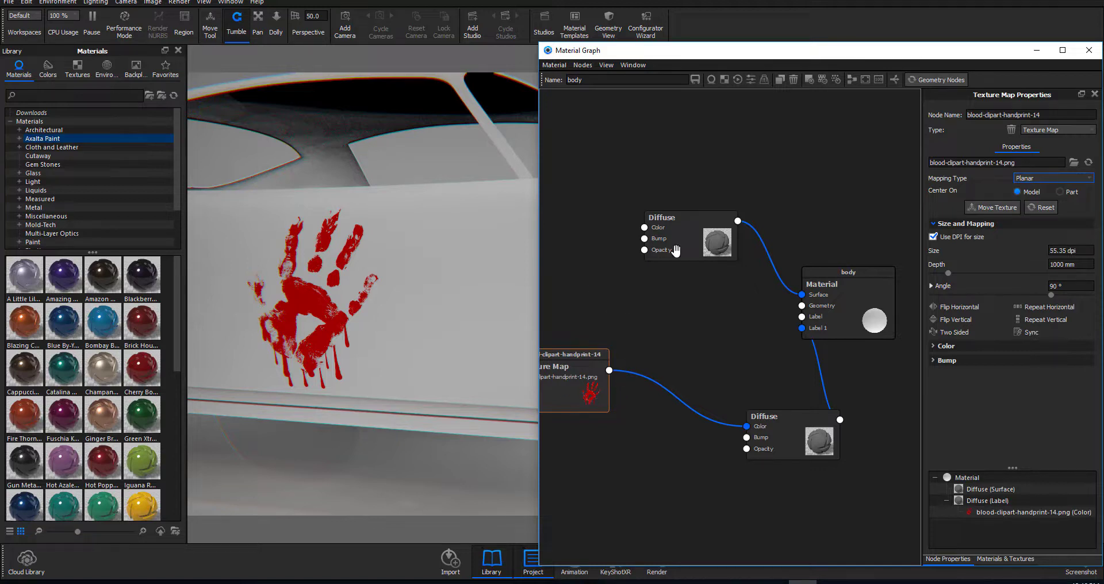
{"action": "left_click_drag", "start_coordinate": [673, 251], "coordinate": [682, 238]}
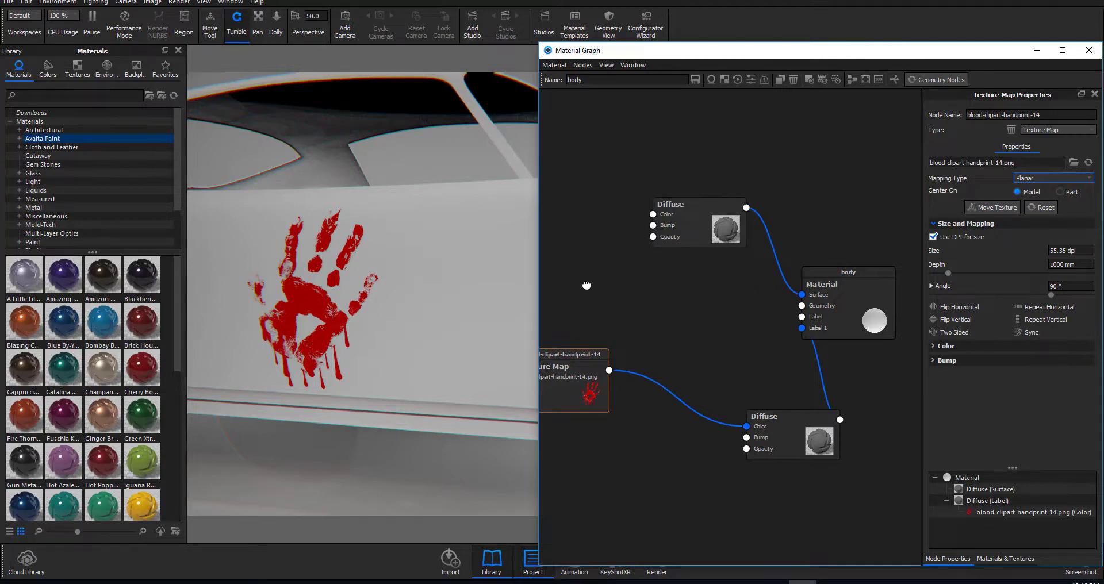
Add a Color Adjust utility node and connect the handprint texture map to its color input.
{"action": "right_click", "coordinate": [594, 258]}
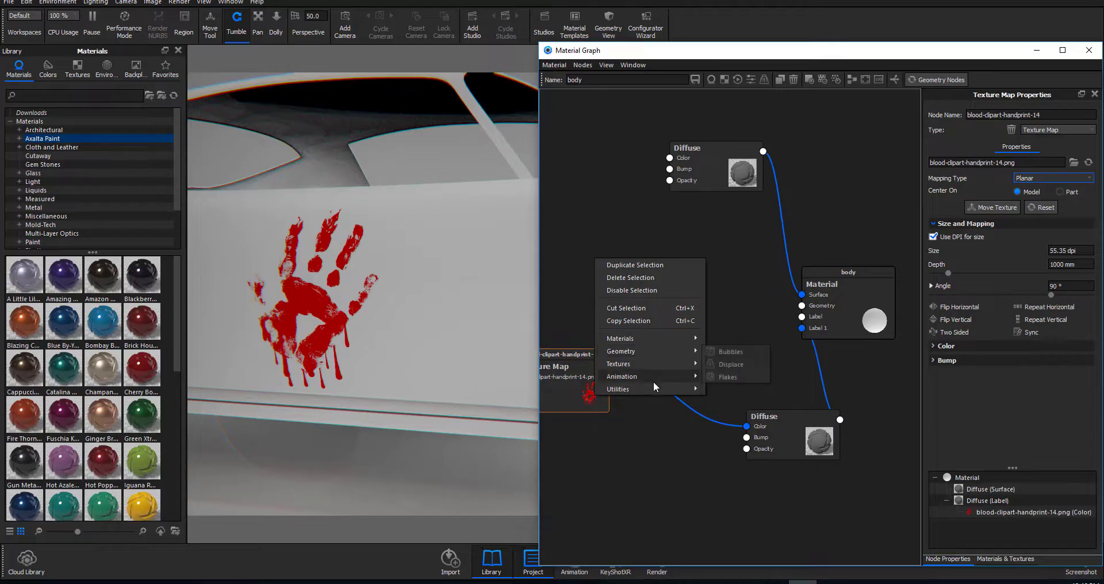
{"action": "mouse_move", "coordinate": [617, 391]}
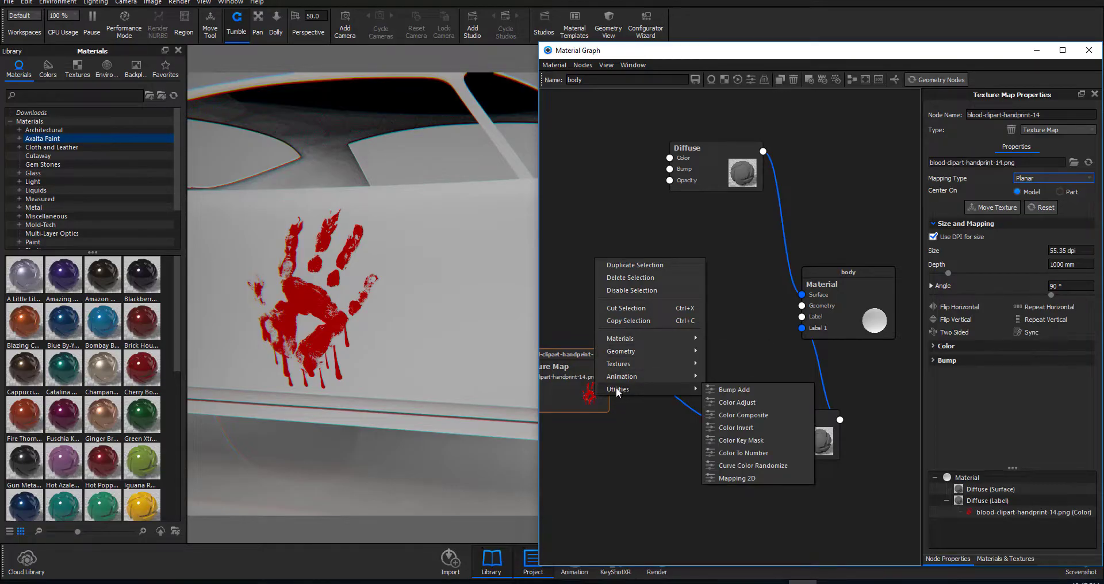
{"action": "left_click", "coordinate": [753, 402]}
{"action": "left_click_drag", "start_coordinate": [681, 293], "coordinate": [681, 310]}
{"action": "left_click_drag", "start_coordinate": [609, 371], "coordinate": [677, 314]}
{"action": "left_click", "coordinate": [677, 312]}
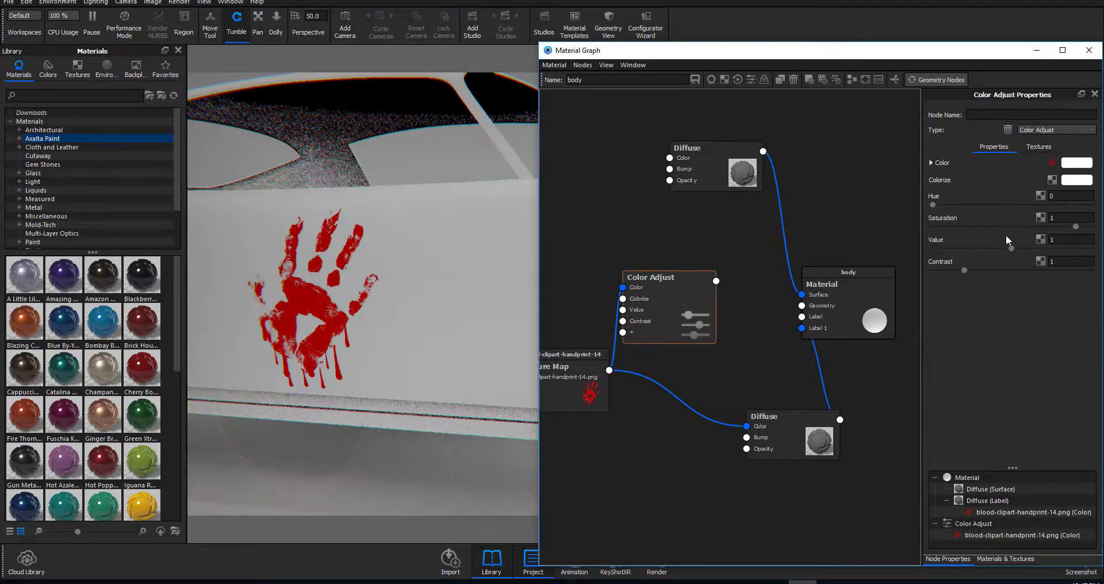
Set the Color Adjust saturation to 0 and connect its output to the color input of the label's Diffuse node.
{"action": "left_click_drag", "start_coordinate": [1077, 228], "coordinate": [909, 224]}
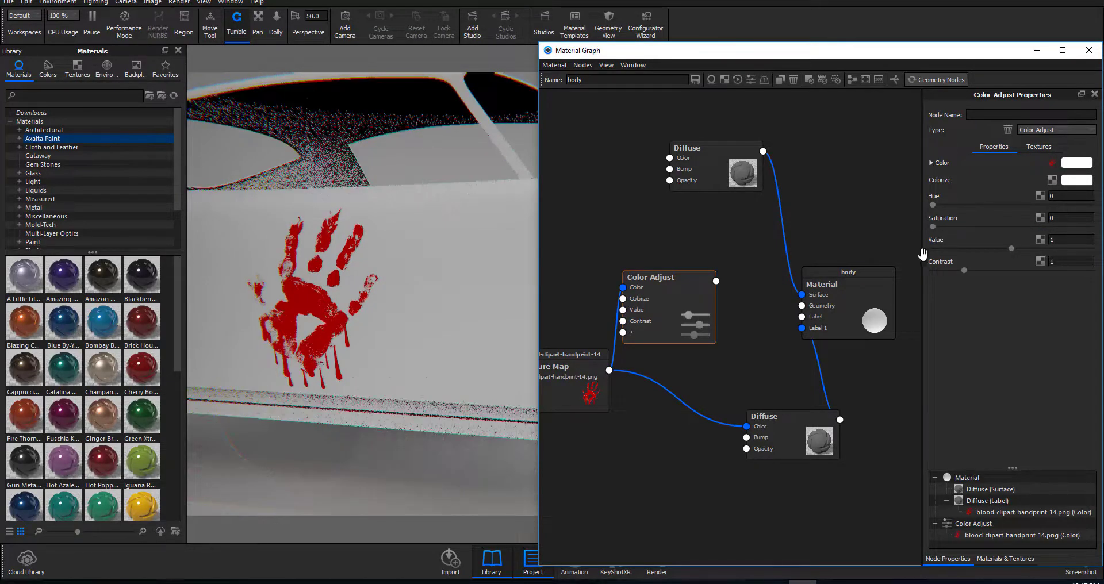
{"action": "left_click_drag", "start_coordinate": [866, 298], "coordinate": [901, 268]}
{"action": "left_click_drag", "start_coordinate": [799, 445], "coordinate": [771, 417]}
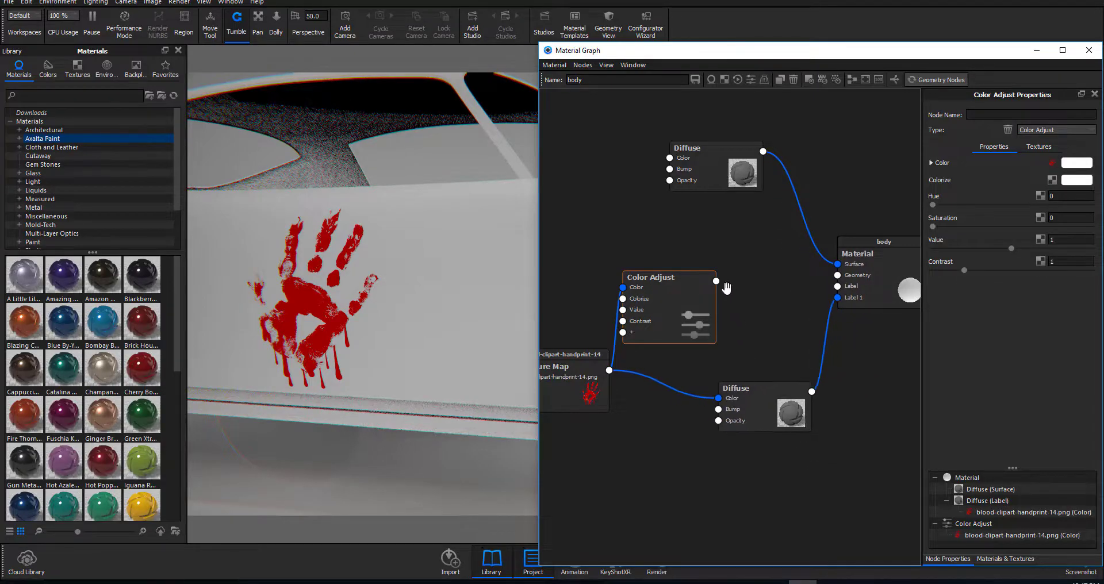
{"action": "left_click_drag", "start_coordinate": [716, 281], "coordinate": [718, 397]}
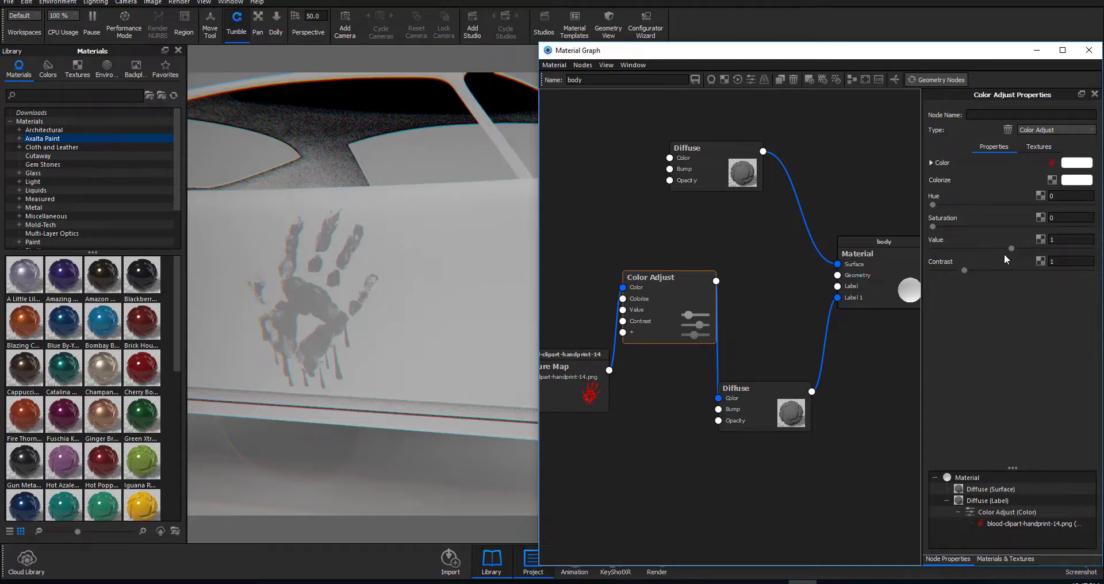
Set the Color Adjust node's contrast to 3.5.
{"action": "left_click_drag", "start_coordinate": [1011, 249], "coordinate": [1045, 281]}
{"action": "double_click", "coordinate": [1078, 261]}
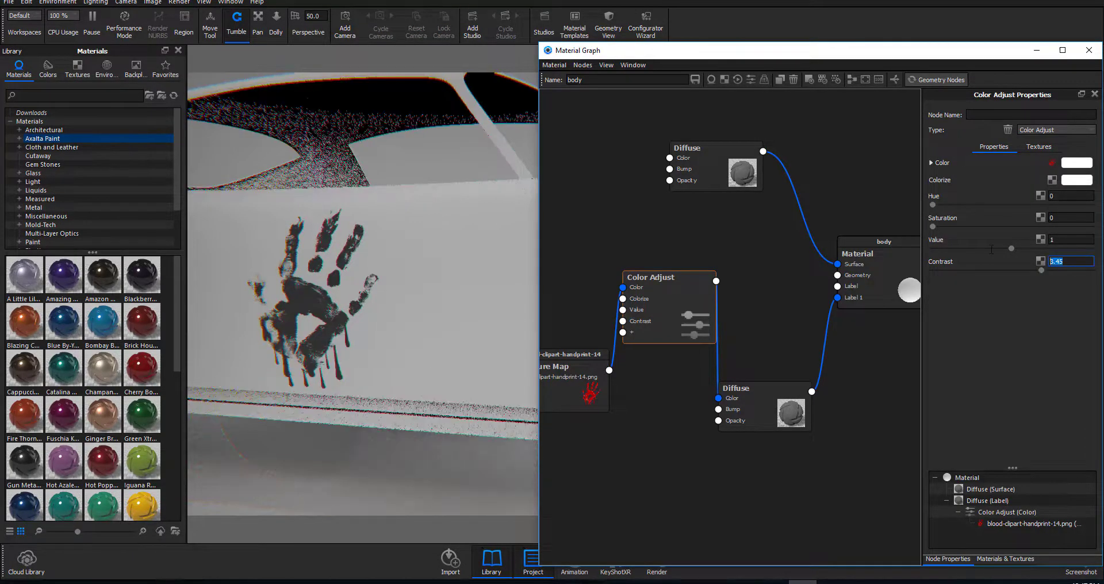
{"action": "type", "text": "3.5"}
{"action": "key", "text": "Return"}
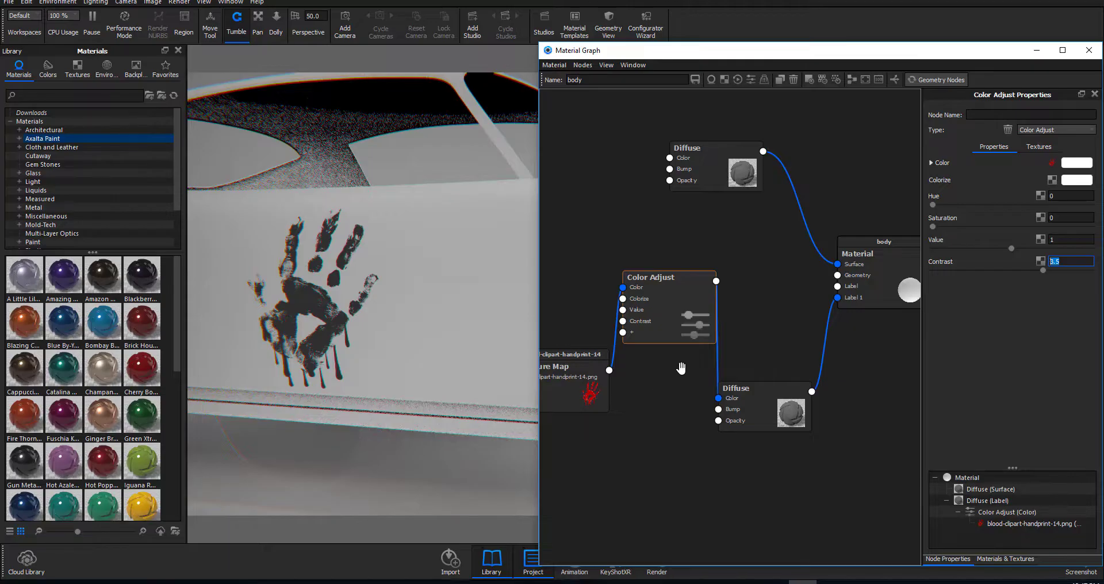
Reconnect the handprint texture map directly to the label's Diffuse color, and move the Color Adjust node up out of the way.
{"action": "left_click_drag", "start_coordinate": [681, 335], "coordinate": [683, 351]}
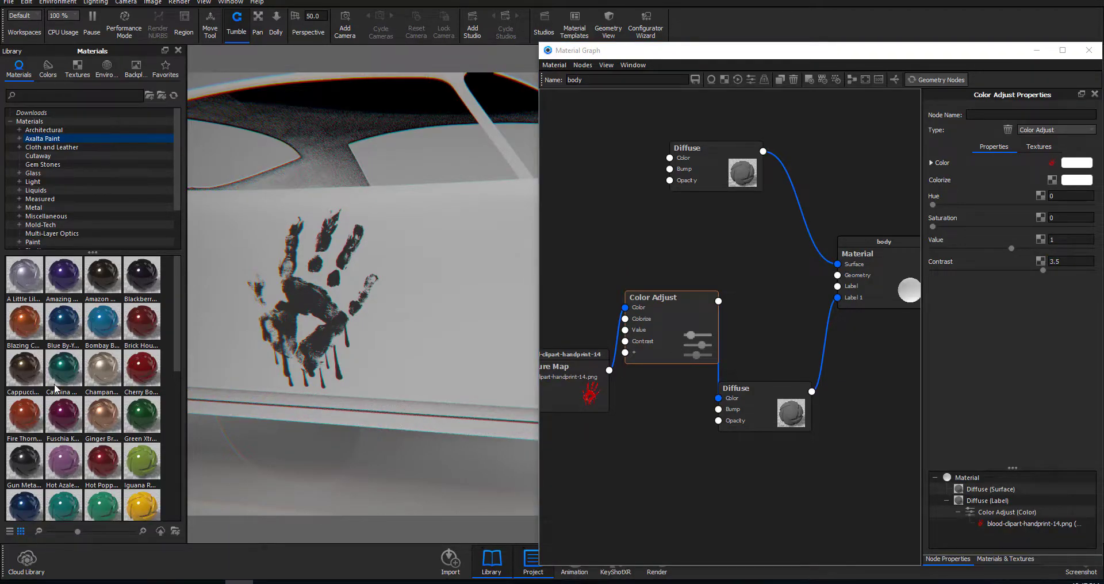
{"action": "left_click_drag", "start_coordinate": [747, 419], "coordinate": [760, 408]}
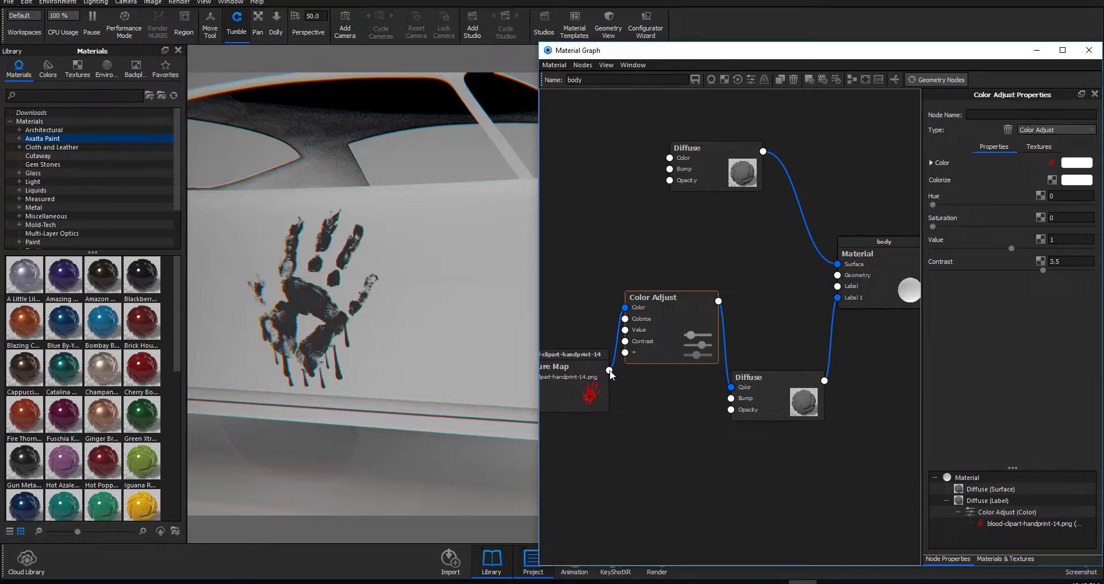
{"action": "left_click_drag", "start_coordinate": [622, 372], "coordinate": [733, 388]}
{"action": "left_click_drag", "start_coordinate": [701, 347], "coordinate": [662, 285]}
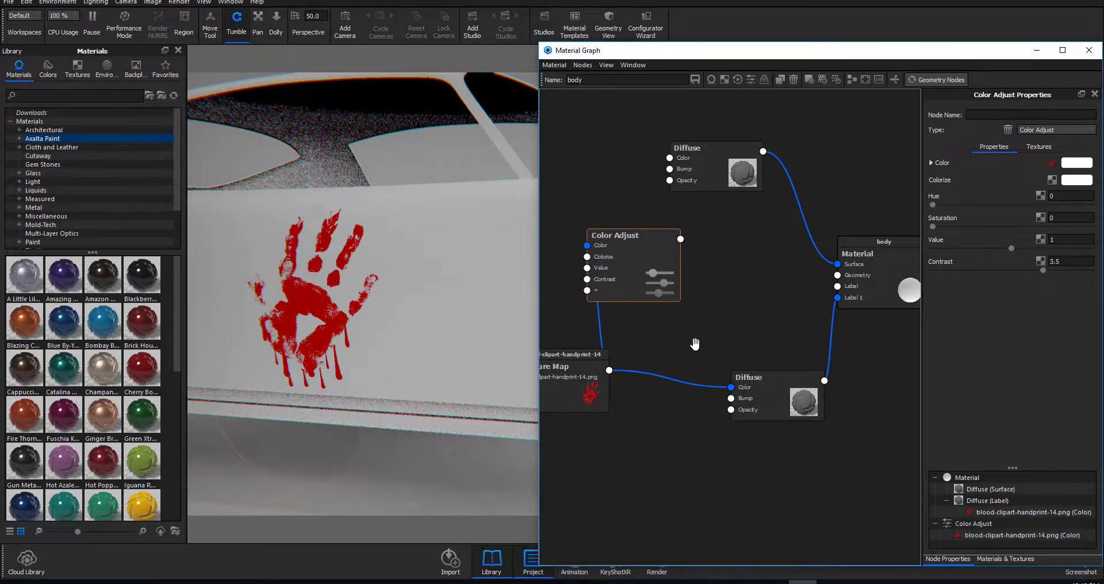
Add a Displace geometry node driven by the Color Adjust output, connect it to the body material's geometry input, and open its properties.
{"action": "right_click", "coordinate": [695, 327]}
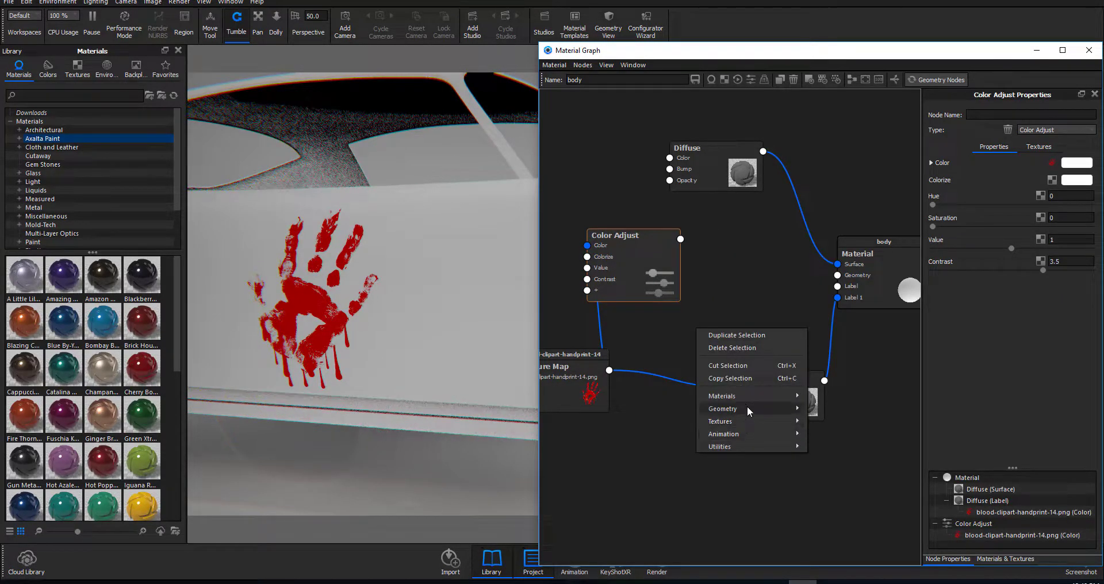
{"action": "mouse_move", "coordinate": [750, 409]}
{"action": "left_click", "coordinate": [832, 421]}
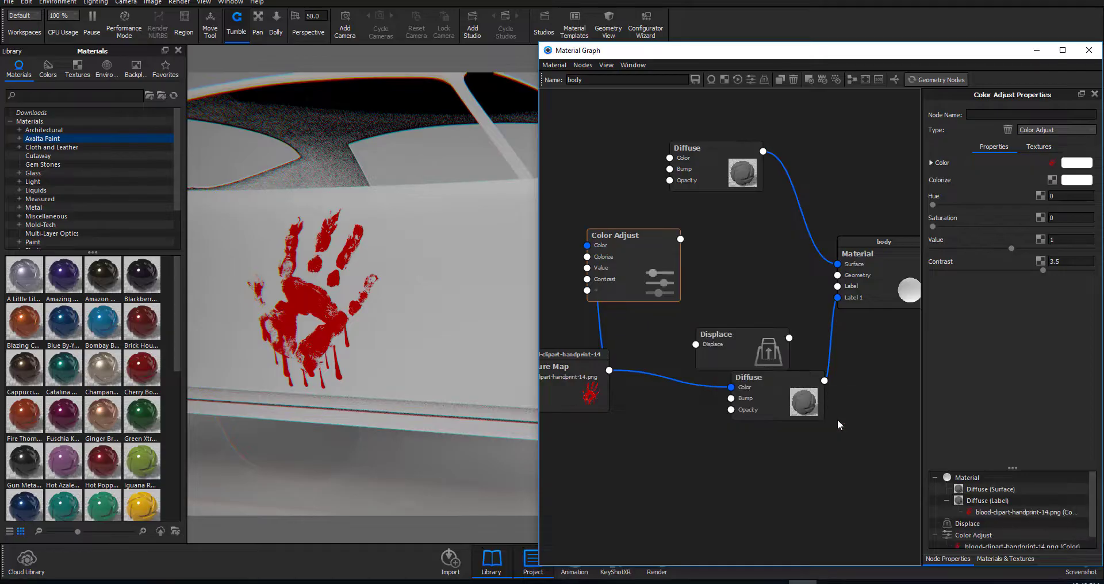
{"action": "left_click_drag", "start_coordinate": [745, 334], "coordinate": [746, 310]}
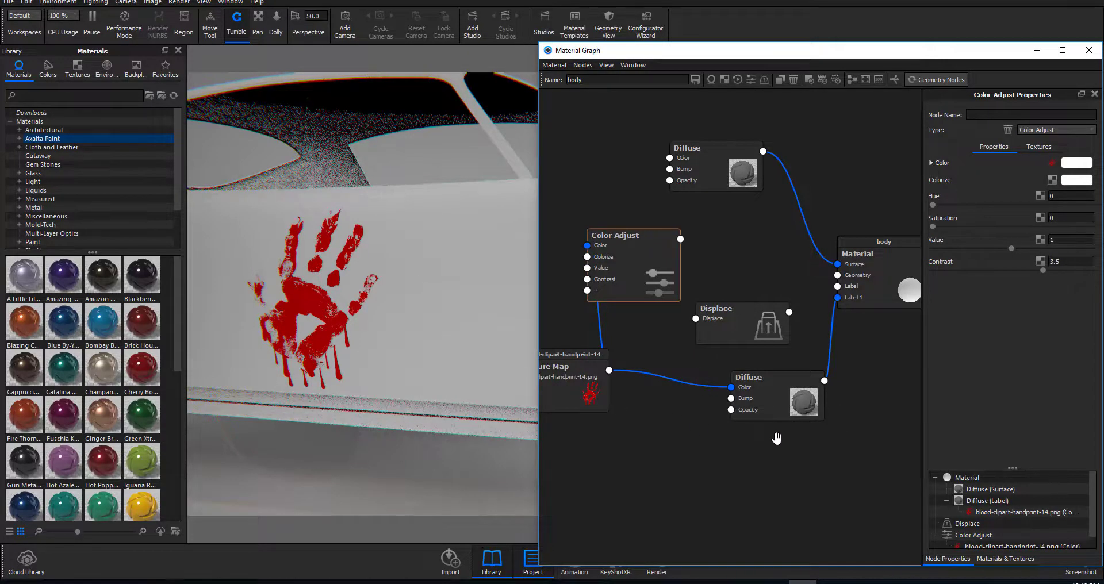
{"action": "left_click_drag", "start_coordinate": [654, 255], "coordinate": [838, 277]}
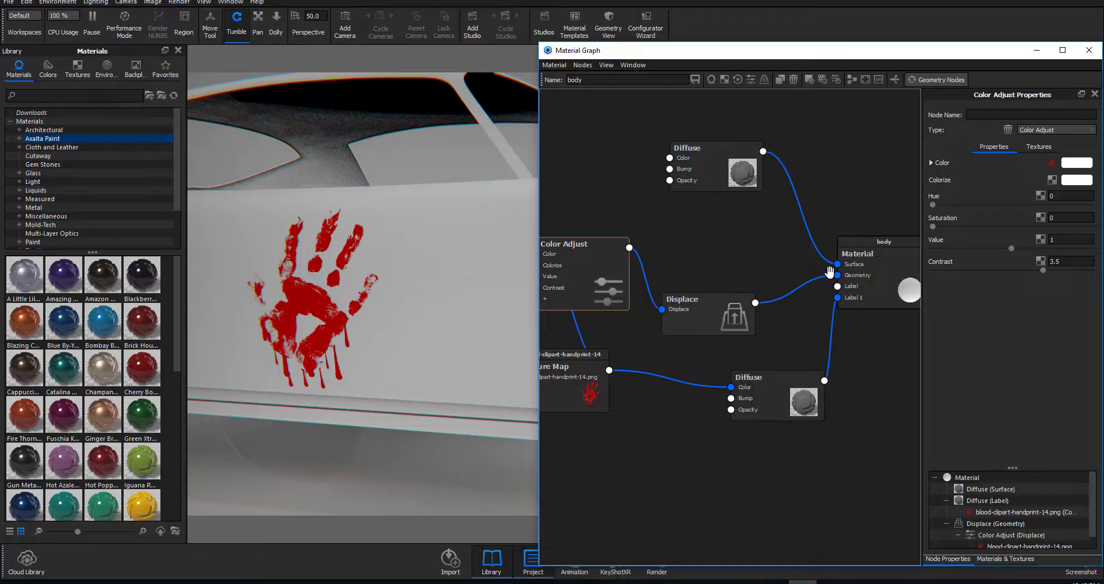
{"action": "left_click", "coordinate": [745, 318]}
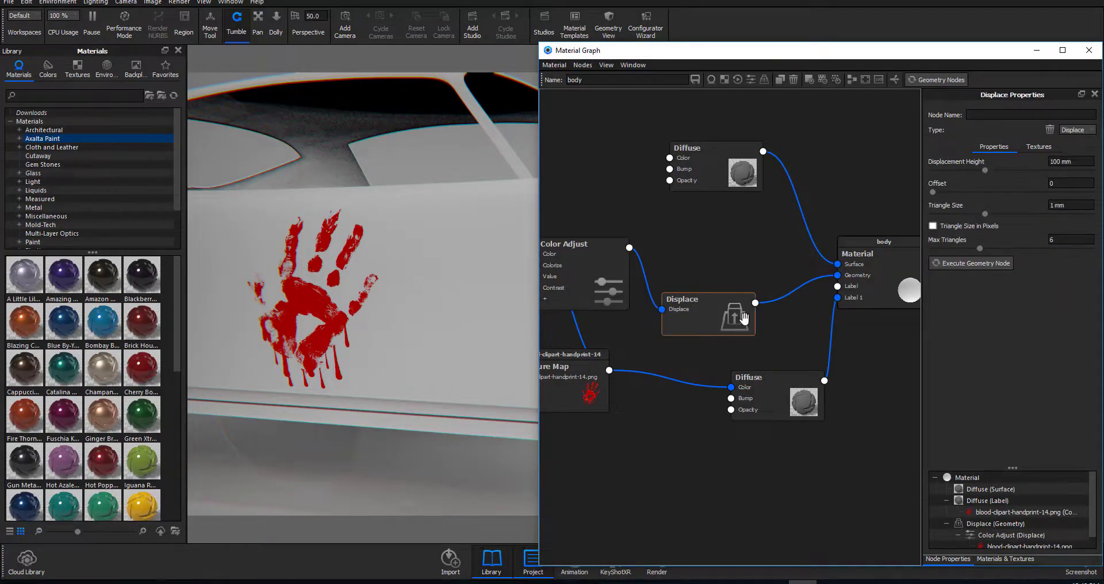
Execute the body material's geometry nodes so the displacement is applied to the handprint on the car door.
{"action": "left_click_drag", "start_coordinate": [729, 318], "coordinate": [713, 280]}
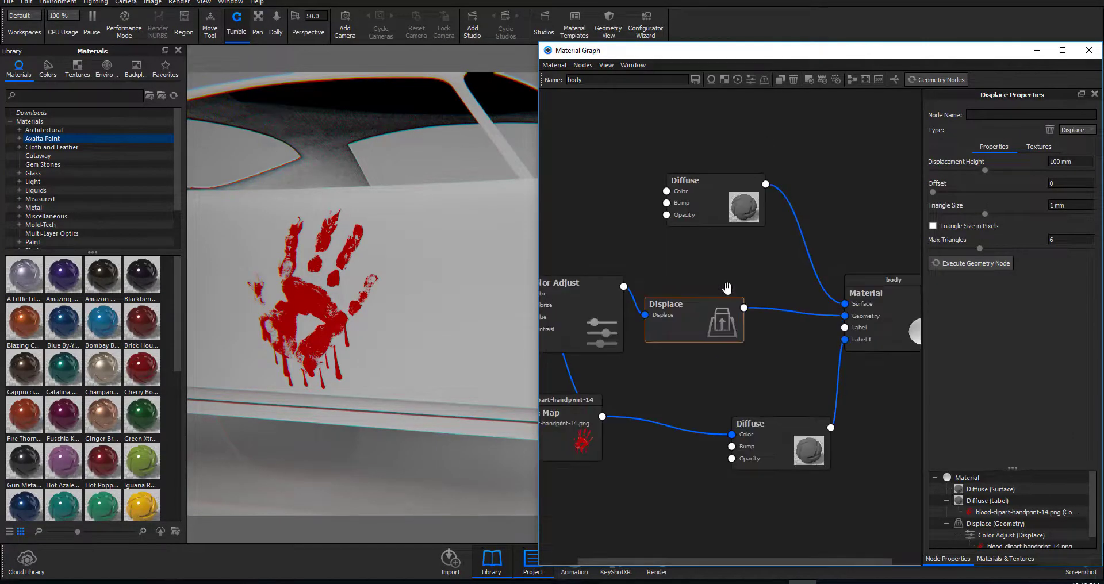
{"action": "scroll", "coordinate": [727, 316], "scroll_direction": "up", "scroll_amount": 3}
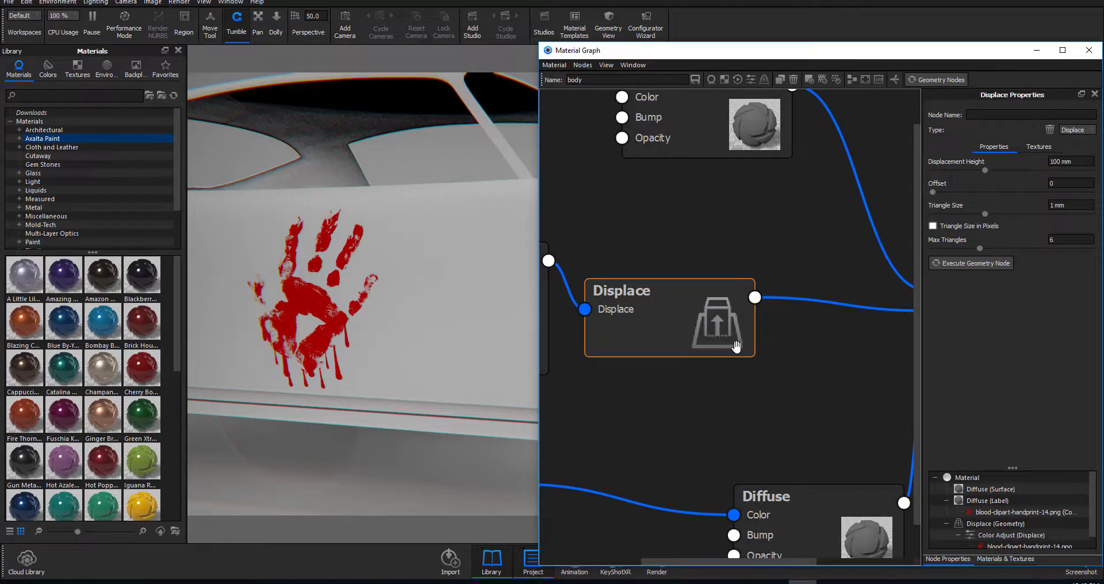
{"action": "scroll", "coordinate": [718, 357], "scroll_direction": "down", "scroll_amount": 1}
{"action": "scroll", "coordinate": [718, 357], "scroll_direction": "down", "scroll_amount": 3}
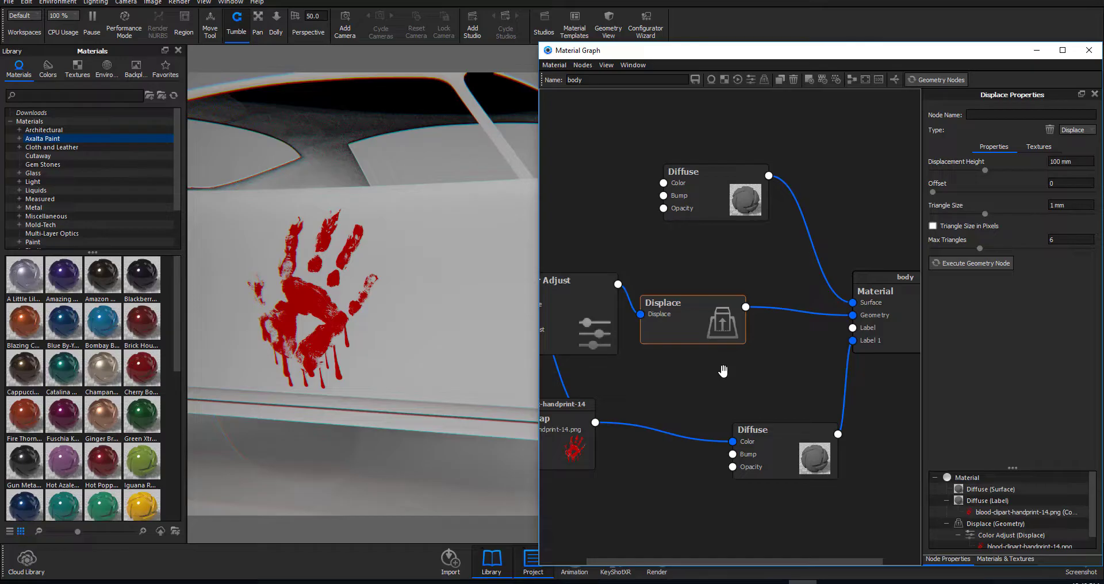
{"action": "left_click_drag", "start_coordinate": [792, 55], "coordinate": [398, 71]}
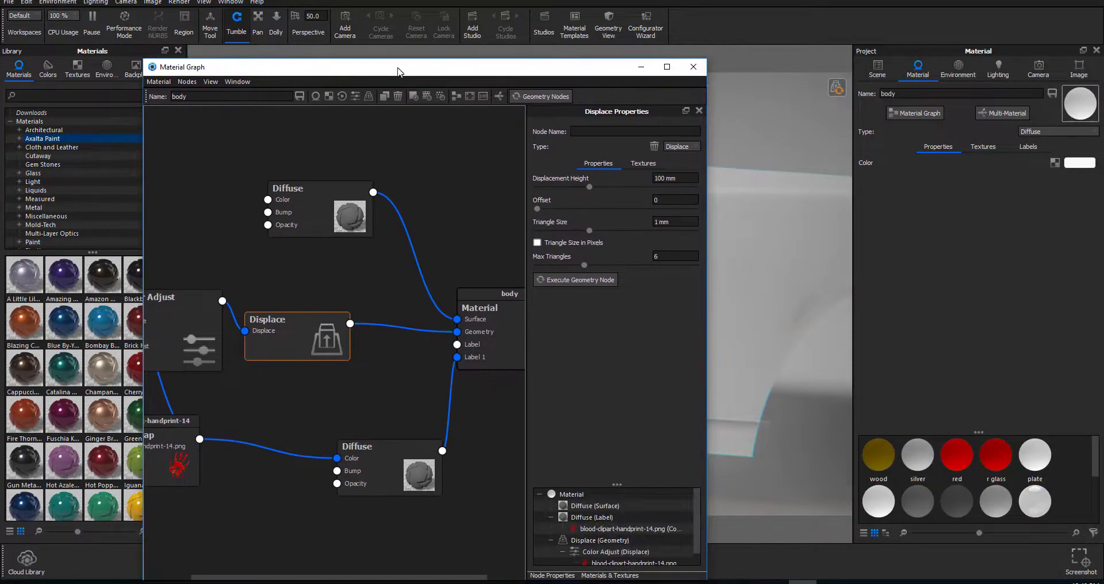
{"action": "left_click_drag", "start_coordinate": [522, 71], "coordinate": [763, 121]}
{"action": "left_click", "coordinate": [838, 87]}
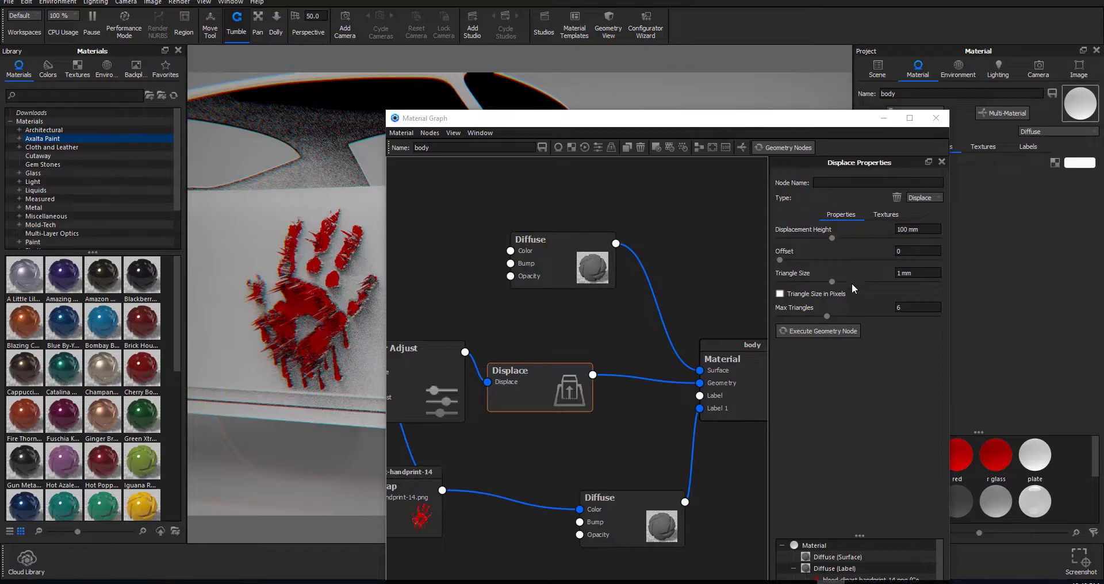
Set the Displace node's displacement height to 10 mm and view the raised handprint from the side.
{"action": "left_click", "coordinate": [926, 229]}
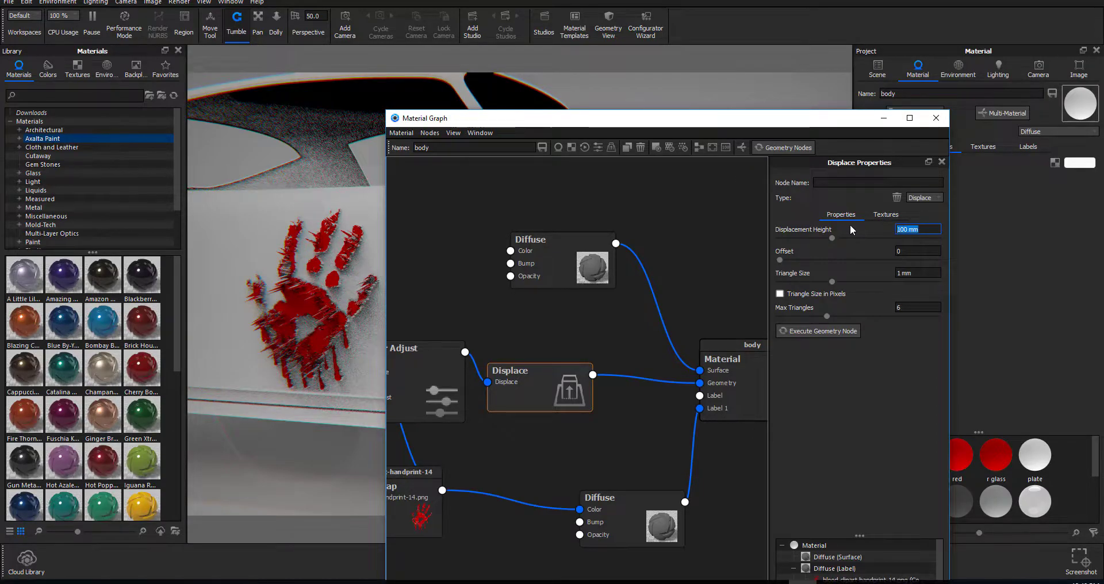
{"action": "type", "text": "10"}
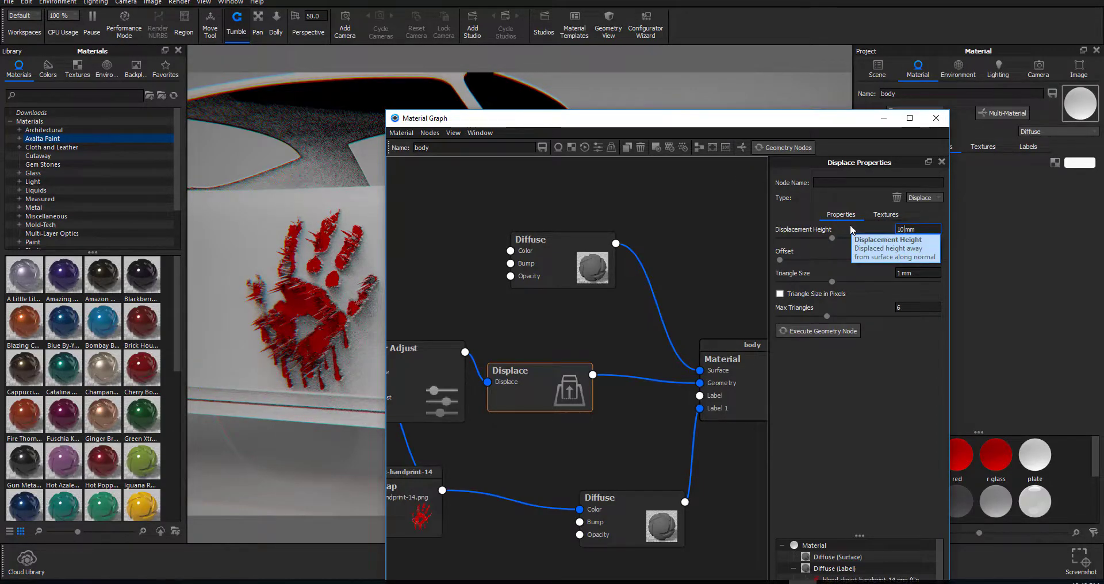
{"action": "left_click", "coordinate": [331, 483]}
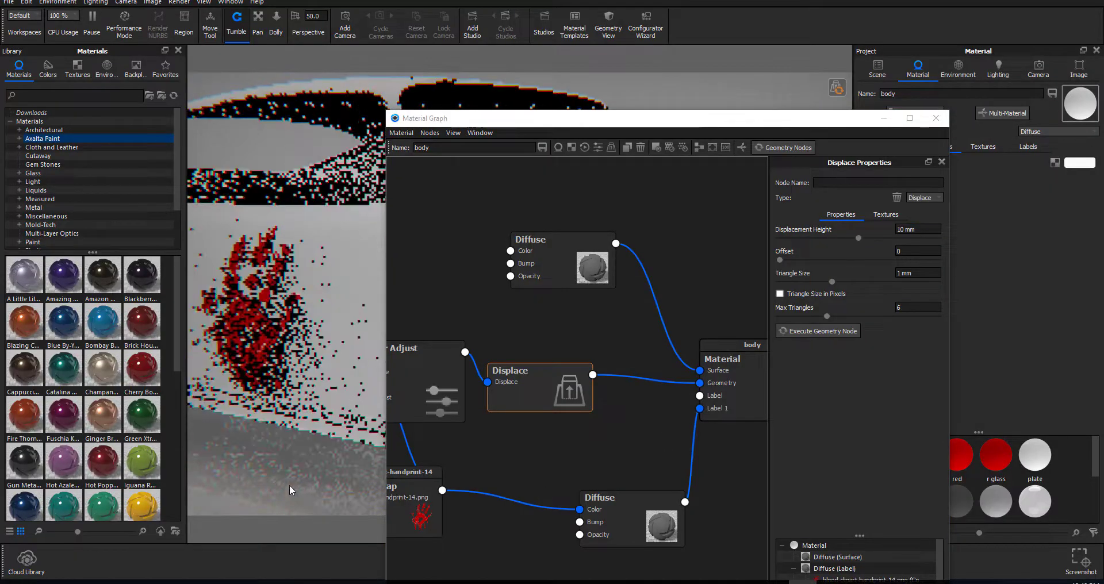
{"action": "left_click_drag", "start_coordinate": [270, 450], "coordinate": [381, 364]}
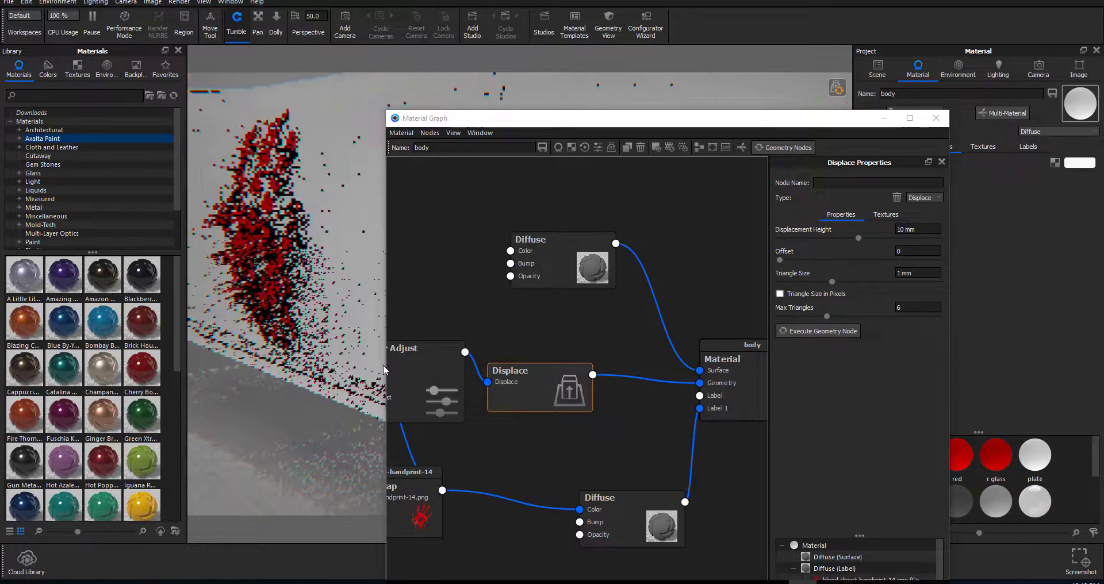
Set the Displace node's triangle size to 0.003 mm and its maximum triangles to 10.
{"action": "left_click", "coordinate": [918, 231]}
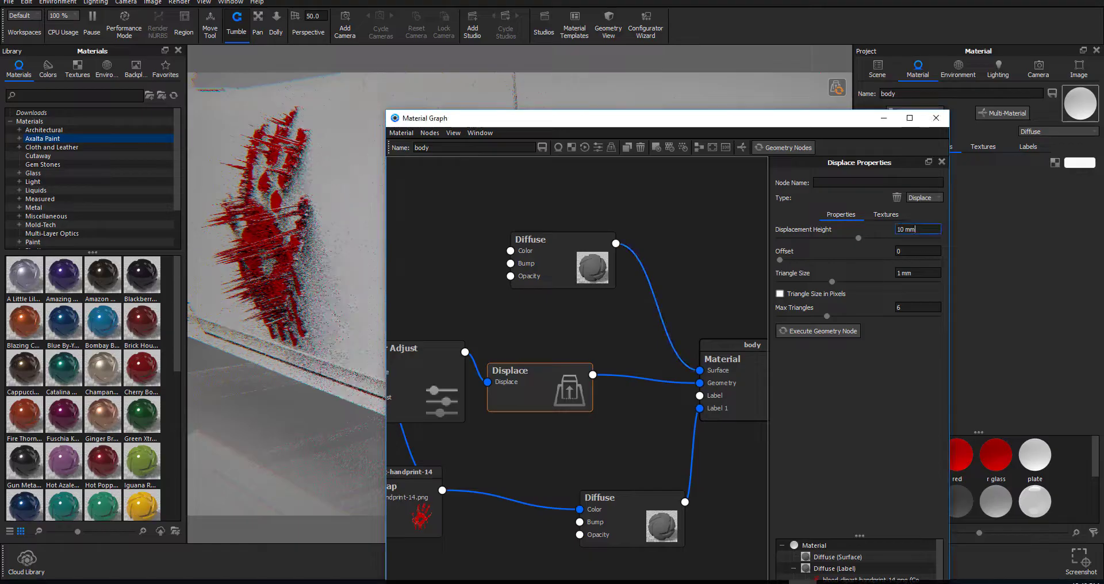
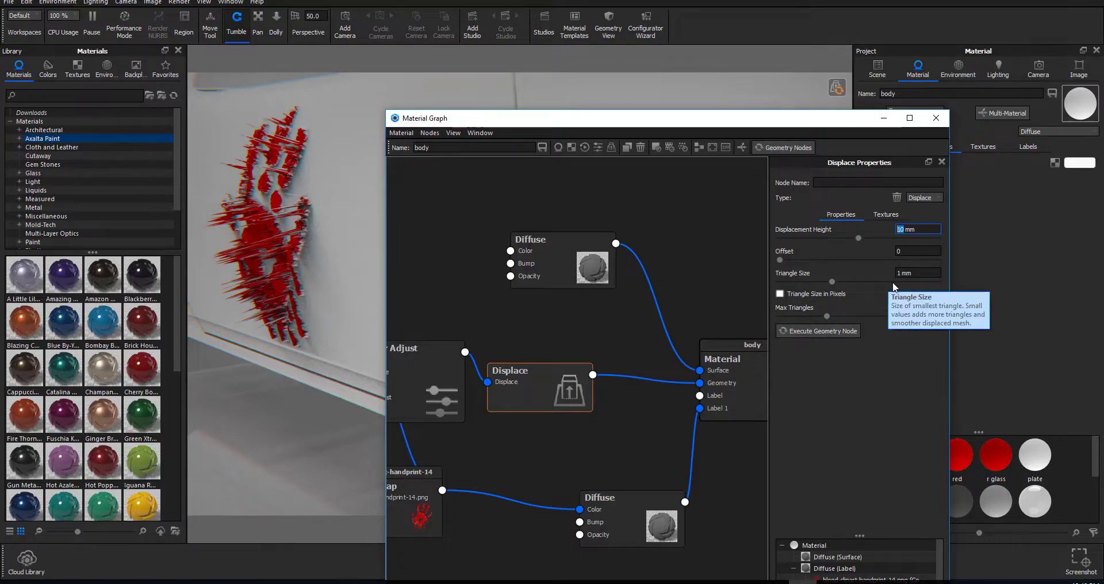
{"action": "key", "text": "Tab"}
{"action": "key", "text": "Tab"}
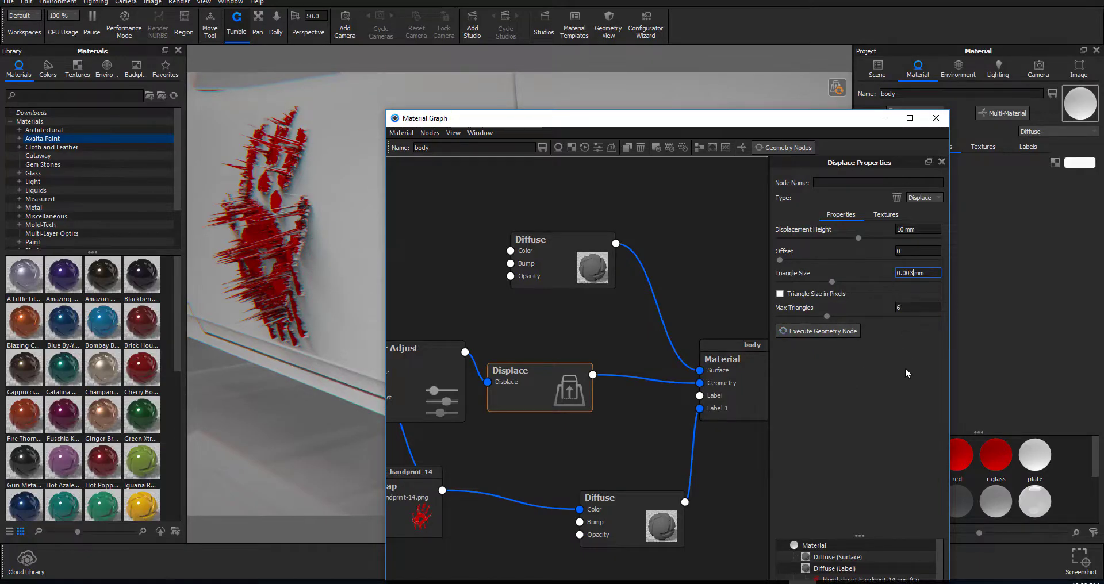
{"action": "left_click", "coordinate": [907, 314]}
{"action": "type", "text": "5"}
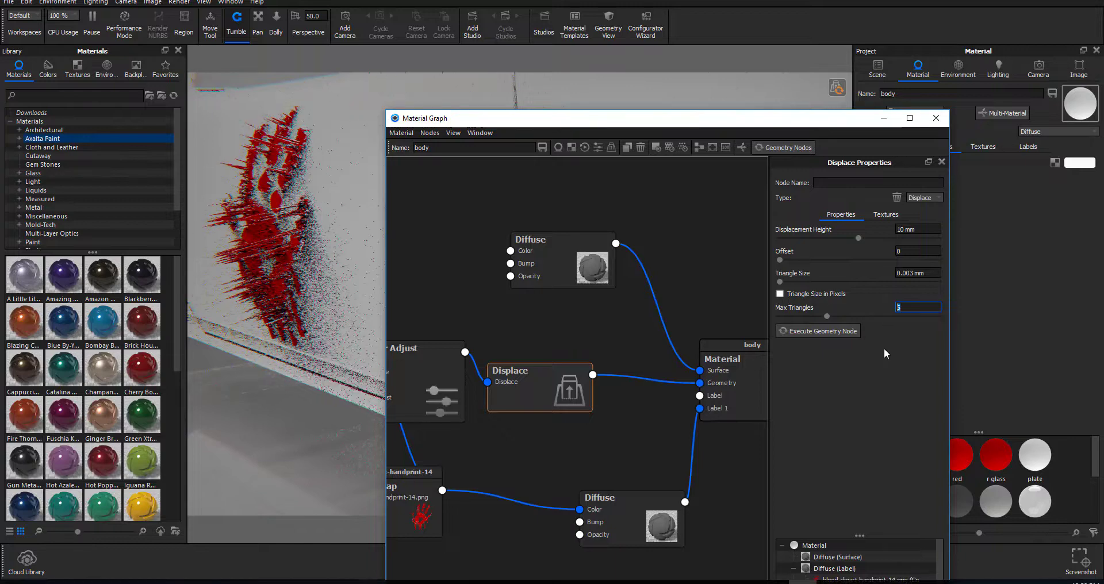
{"action": "key", "text": "Up"}
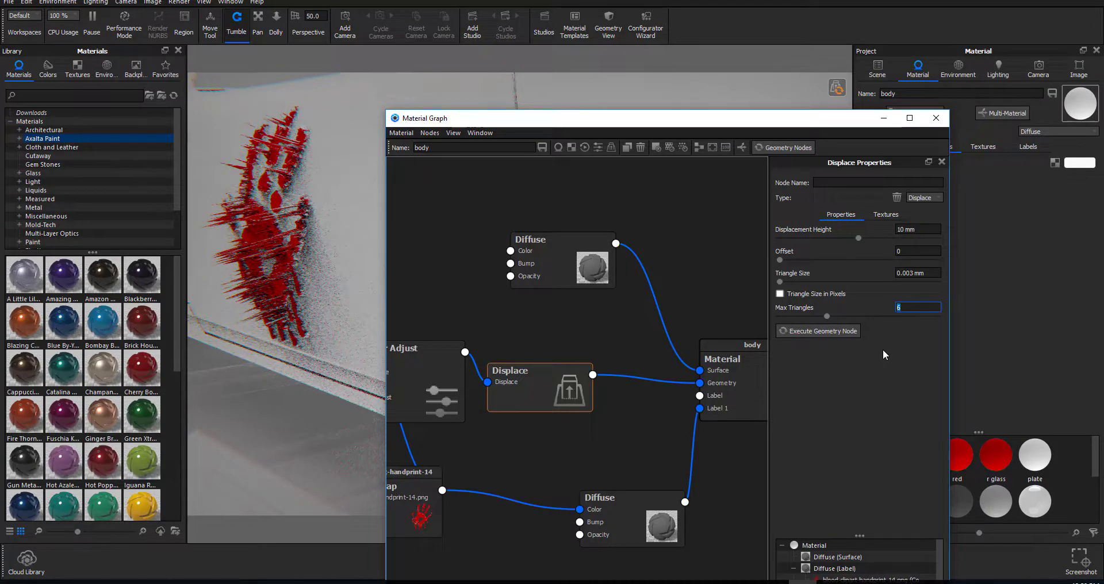
{"action": "type", "text": "10"}
{"action": "key", "text": "Return"}
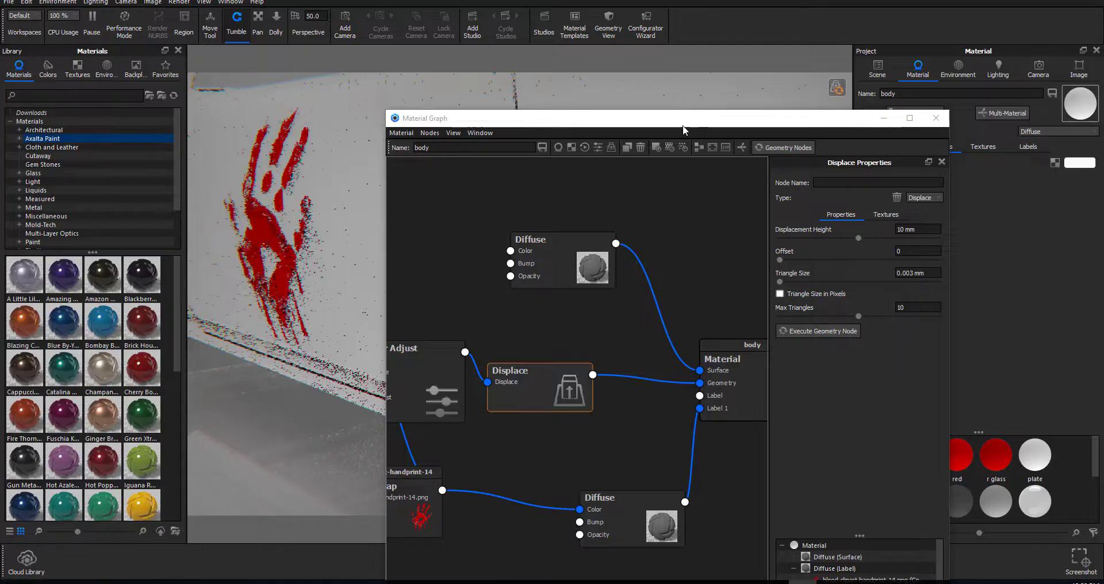
Switch the Displace node's triangle size to pixels, with a size of 0.00033 px and a maximum triangles value of 10.5.
{"action": "left_click_drag", "start_coordinate": [313, 403], "coordinate": [322, 290]}
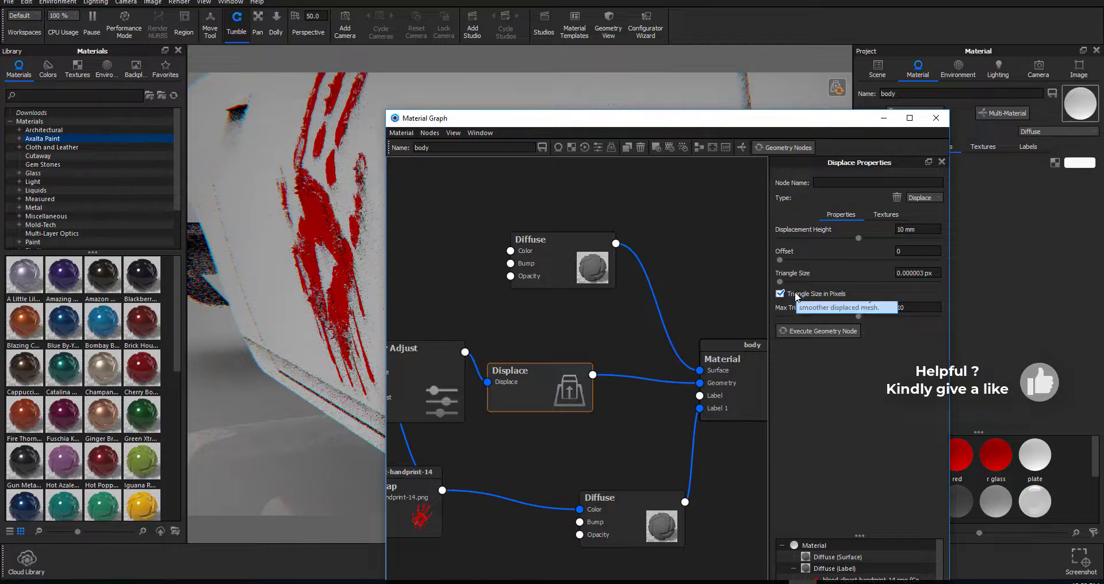
{"action": "left_click", "coordinate": [916, 274]}
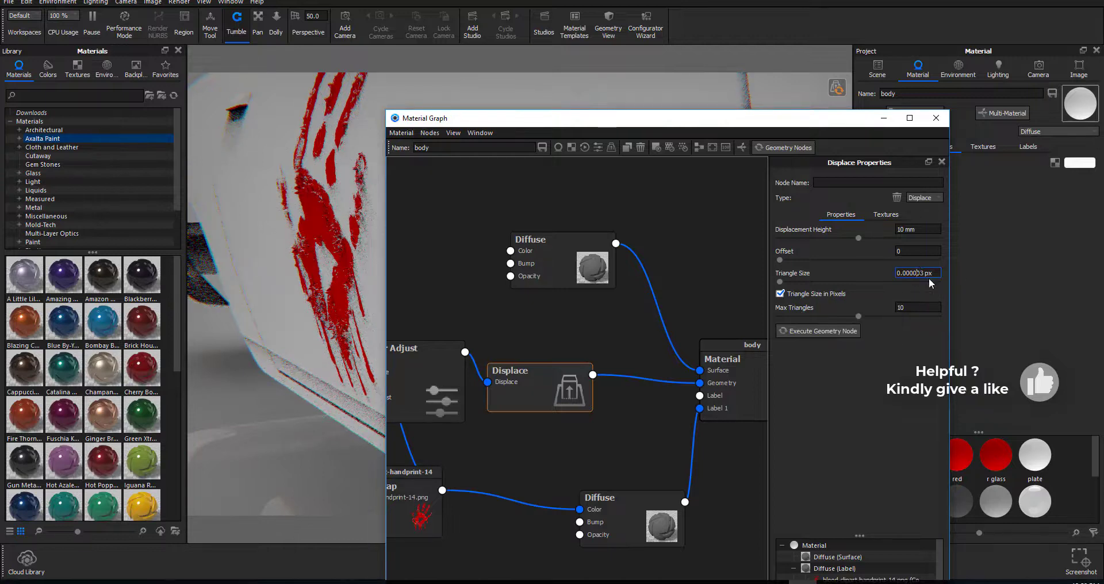
{"action": "key", "text": "BackSpace"}
{"action": "key", "text": "BackSpace"}
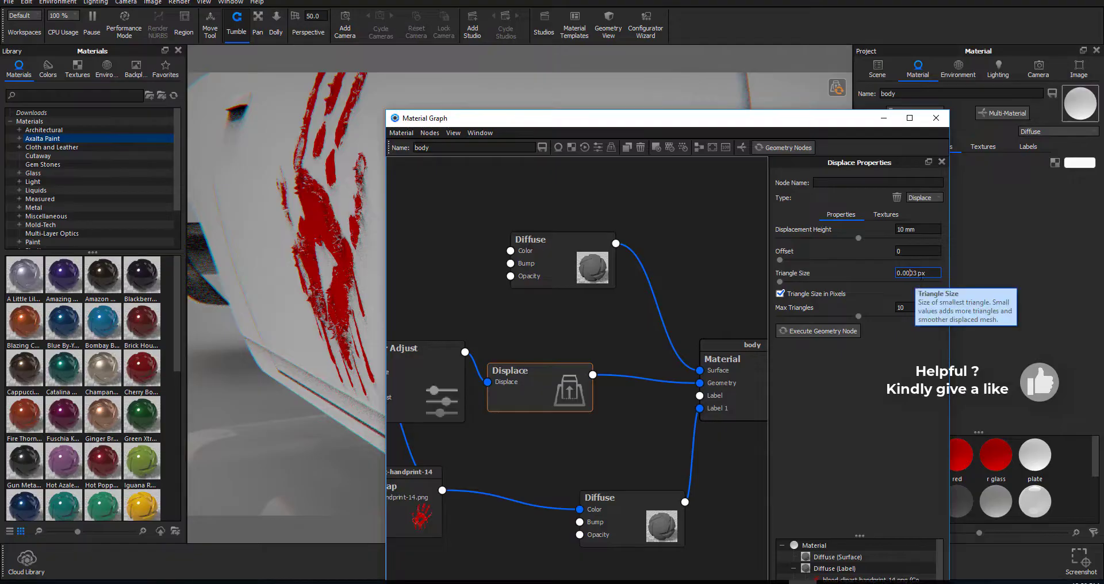
{"action": "left_click", "coordinate": [850, 331]}
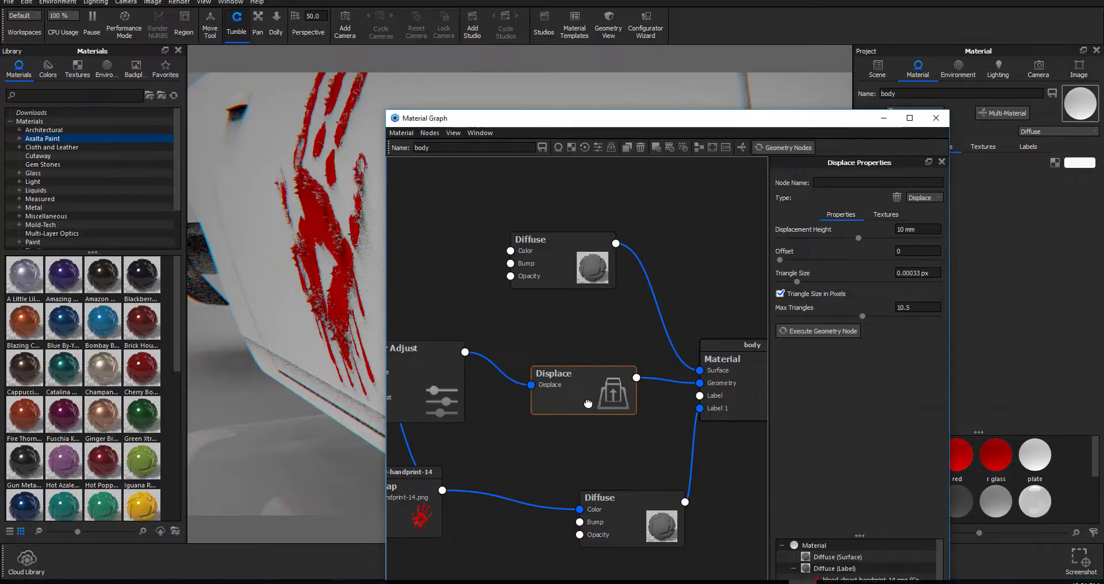
Rearrange the Color Adjust, handprint texture map and body material nodes so their connections are easier to read.
{"action": "left_click_drag", "start_coordinate": [440, 395], "coordinate": [497, 405]}
{"action": "scroll", "coordinate": [497, 414], "scroll_direction": "down", "scroll_amount": 1}
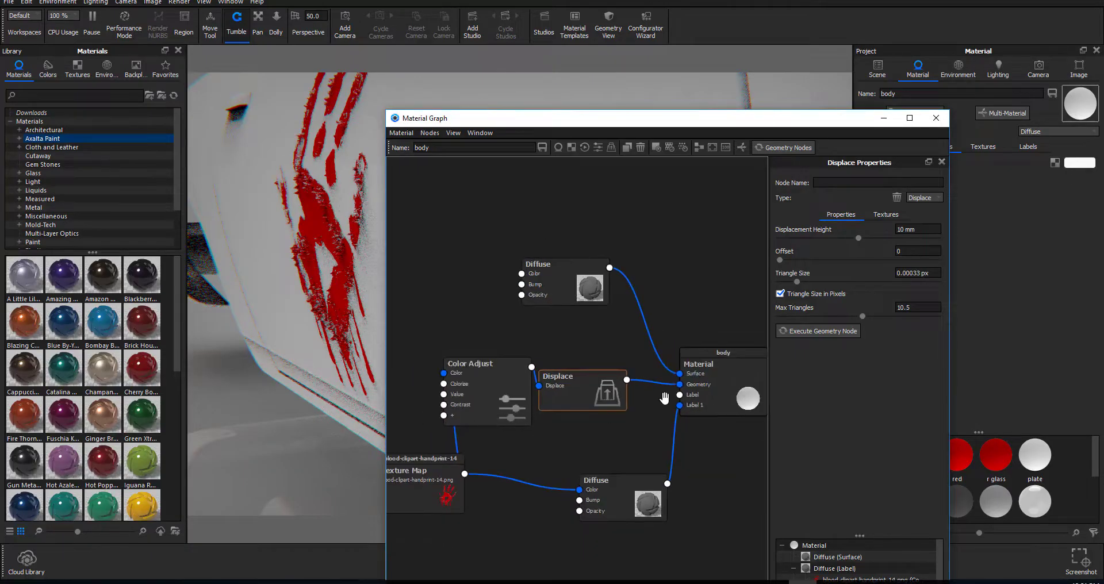
{"action": "left_click_drag", "start_coordinate": [722, 392], "coordinate": [727, 393]}
{"action": "left_click_drag", "start_coordinate": [442, 476], "coordinate": [389, 429]}
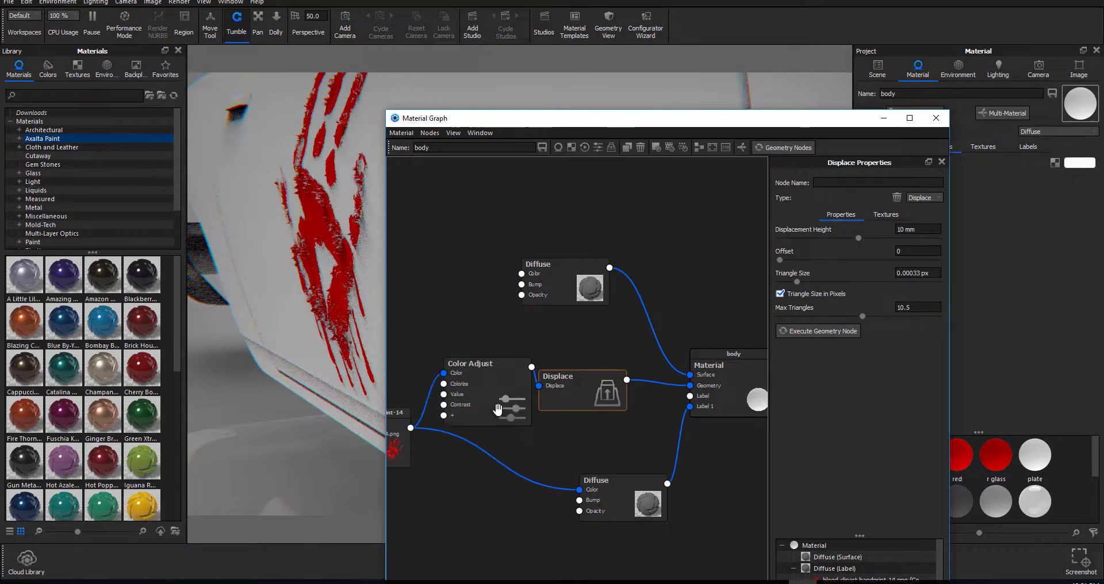
{"action": "left_click_drag", "start_coordinate": [495, 397], "coordinate": [491, 387]}
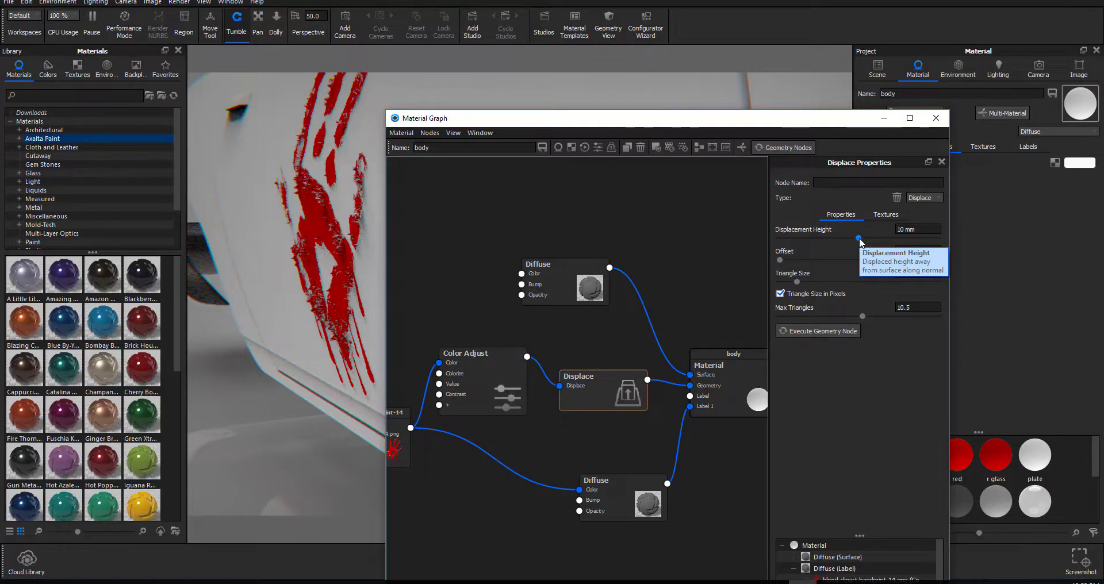
Set the Displace node's displacement height to 5 mm and its triangle size to 0.0033 px.
{"action": "left_click_drag", "start_coordinate": [859, 239], "coordinate": [846, 237]}
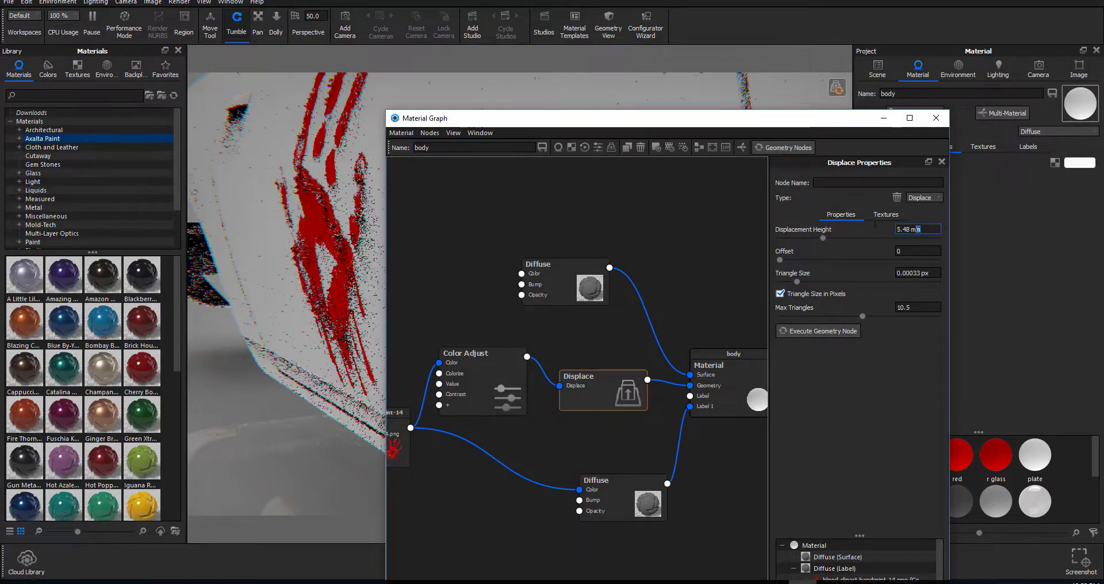
{"action": "left_click", "coordinate": [917, 229]}
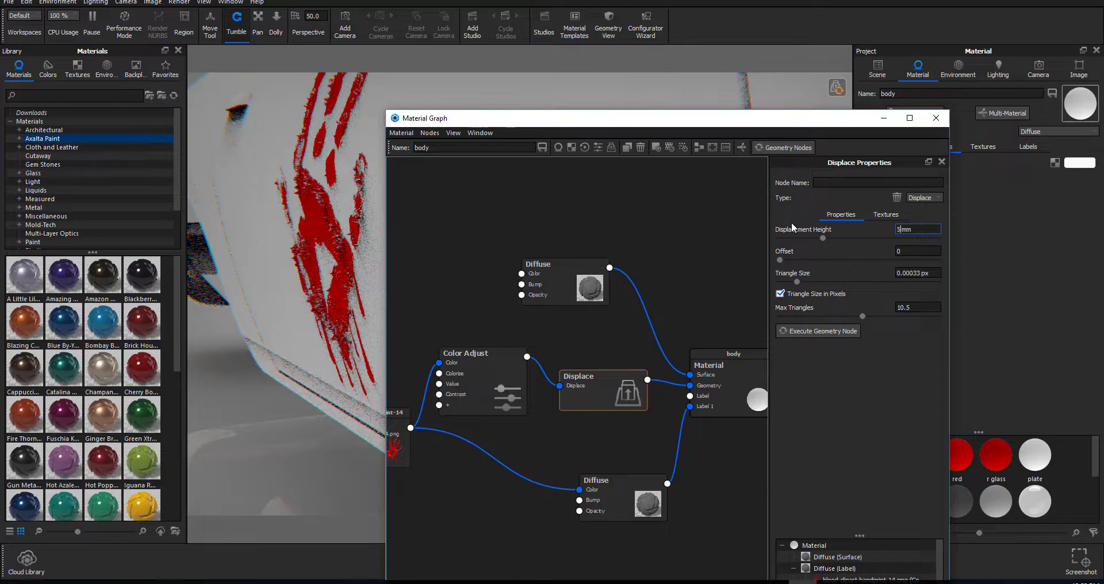
{"action": "left_click", "coordinate": [925, 273]}
{"action": "key", "text": "BackSpace"}
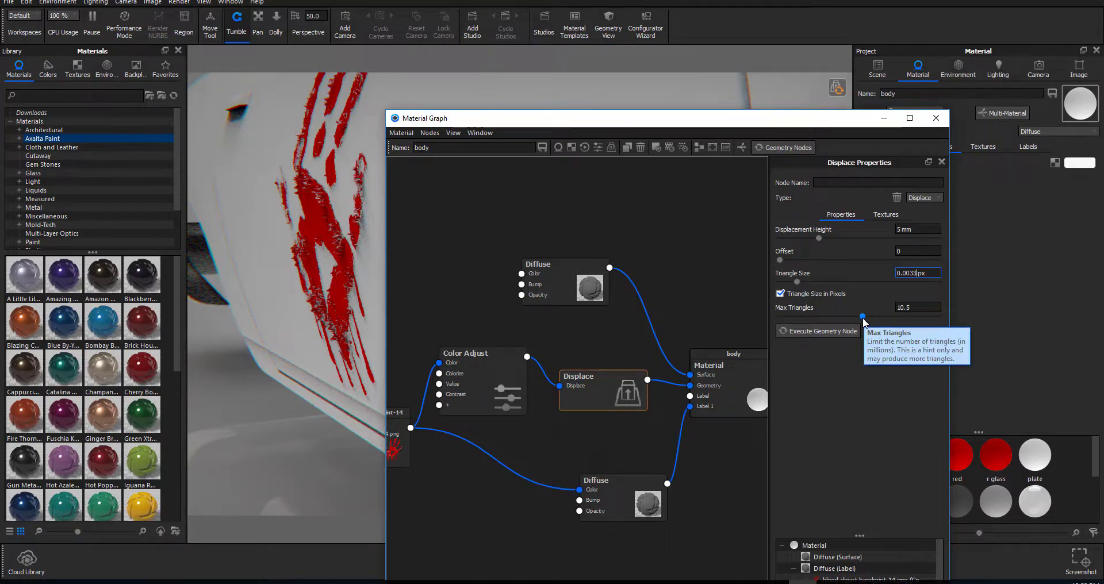
Lower the Displace node's maximum triangles to 6.64 and execute the geometry nodes again.
{"action": "left_click_drag", "start_coordinate": [863, 316], "coordinate": [835, 318]}
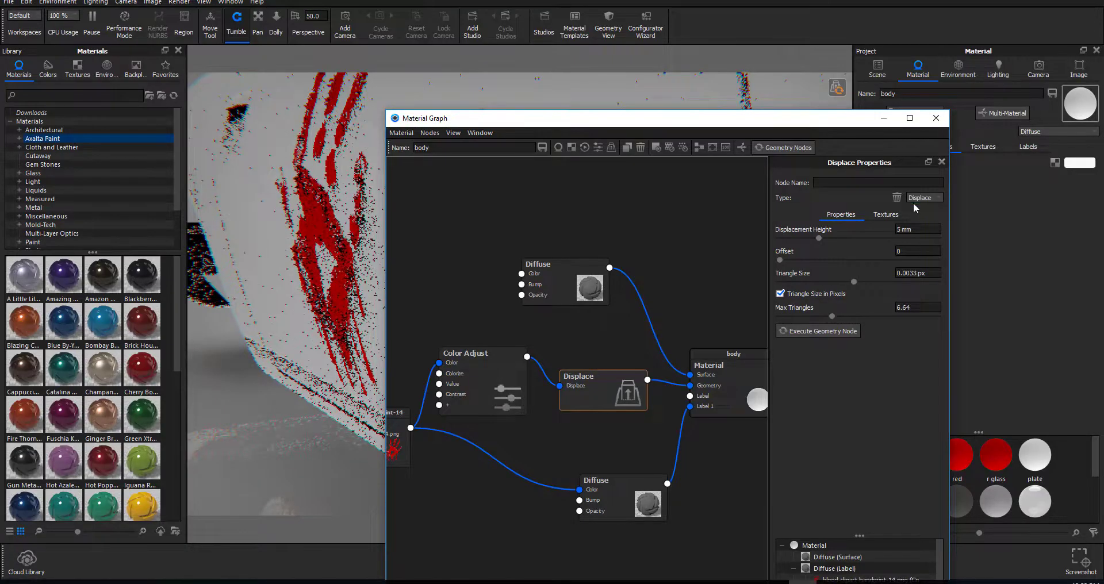
{"action": "left_click_drag", "start_coordinate": [648, 121], "coordinate": [740, 142]}
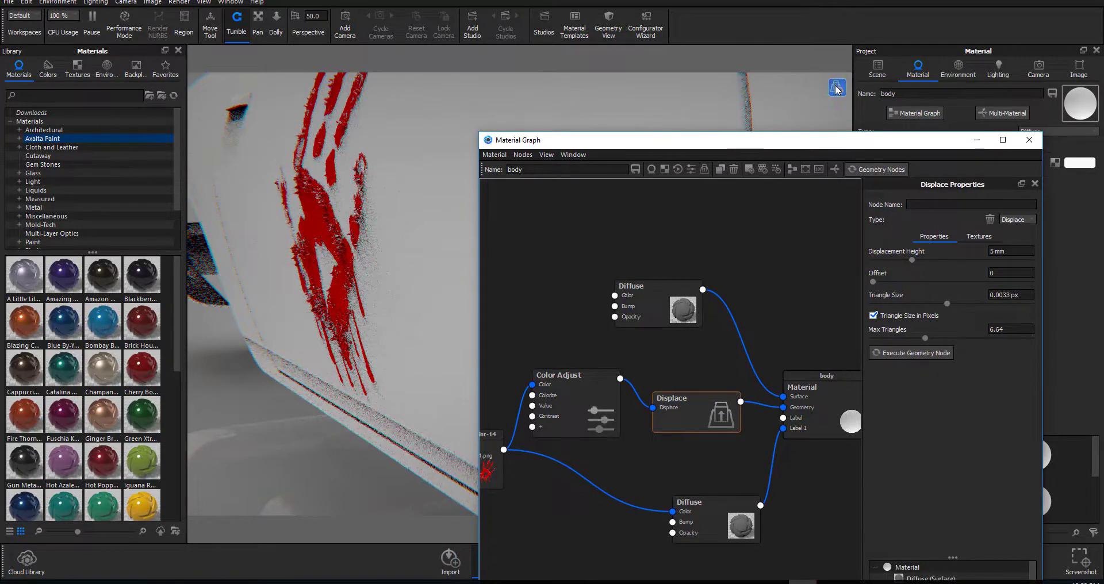
{"action": "left_click", "coordinate": [836, 87]}
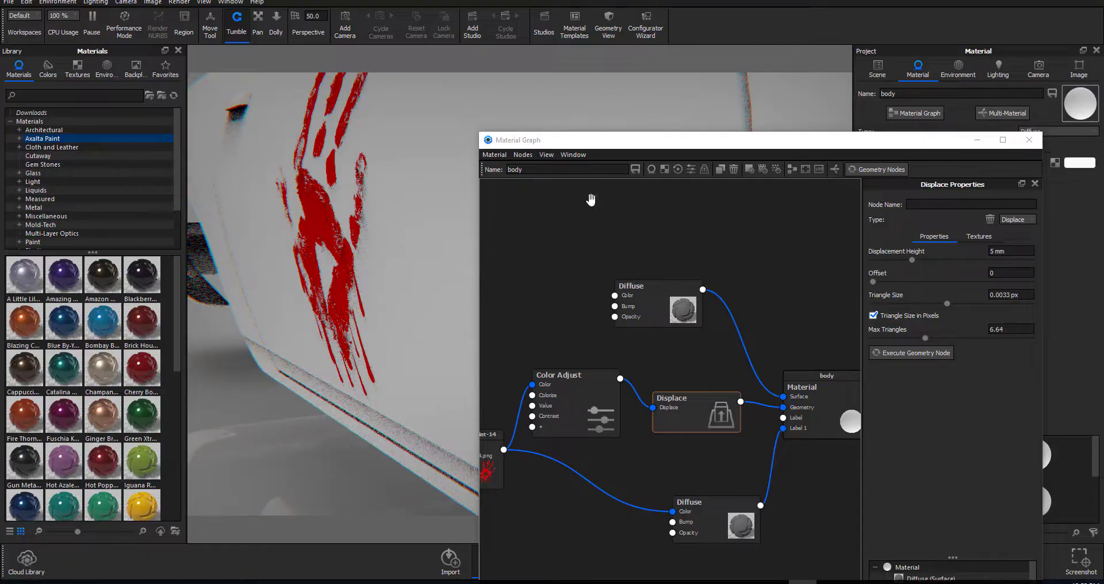
Open the properties of the Color Adjust node that feeds the displacement to review its contrast setting.
{"action": "middle_click_drag", "start_coordinate": [698, 463], "coordinate": [718, 463]}
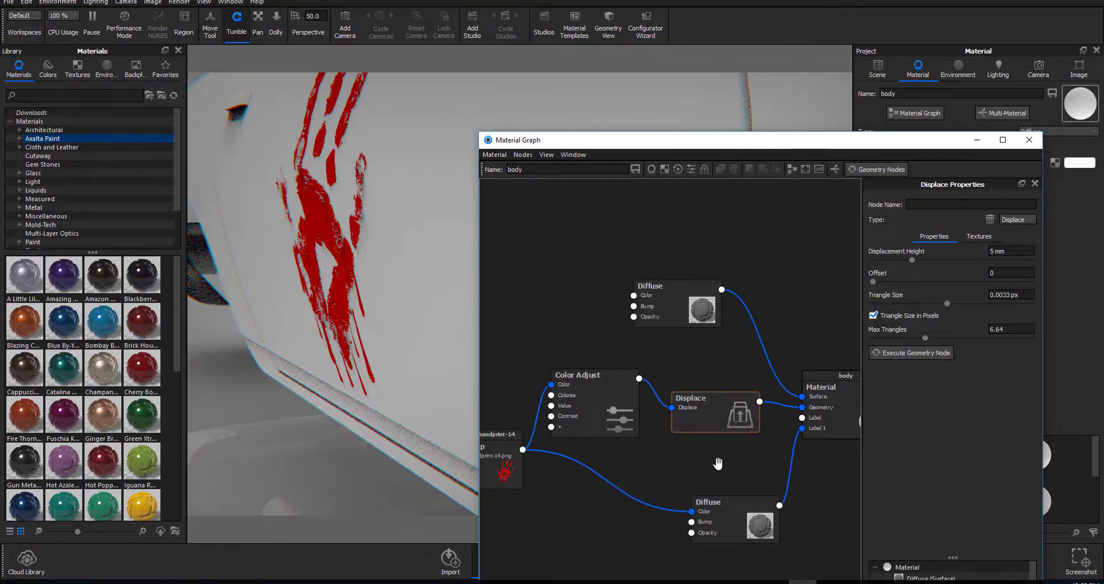
{"action": "left_click", "coordinate": [589, 399]}
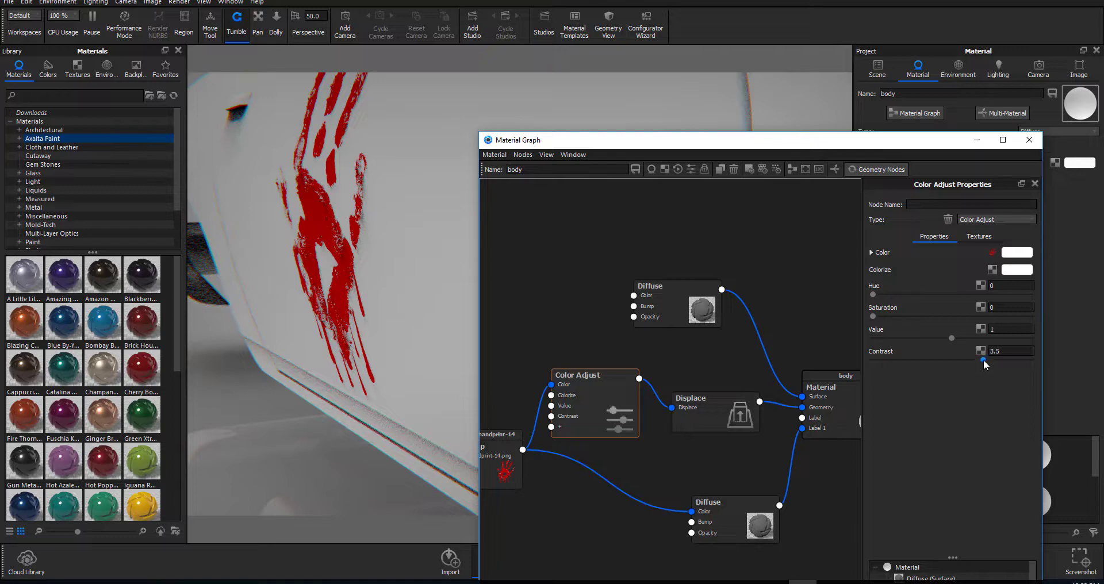
{"action": "left_click_drag", "start_coordinate": [1046, 369], "coordinate": [1026, 365]}
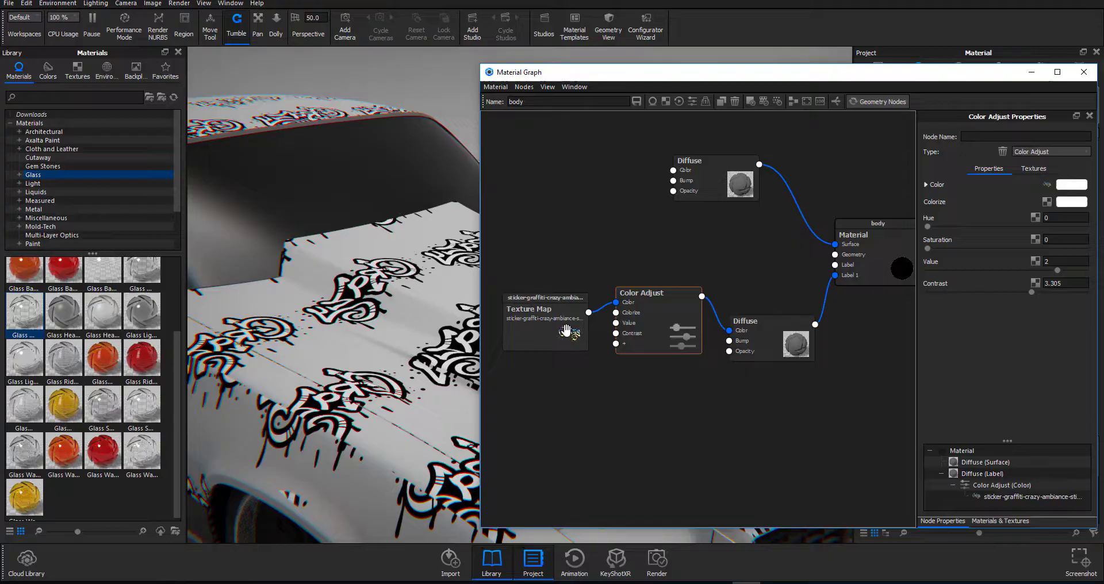
Give the graffiti sticker texture an unrepeated planar mapping and move it onto the car's hood.
{"action": "left_click", "coordinate": [566, 329]}
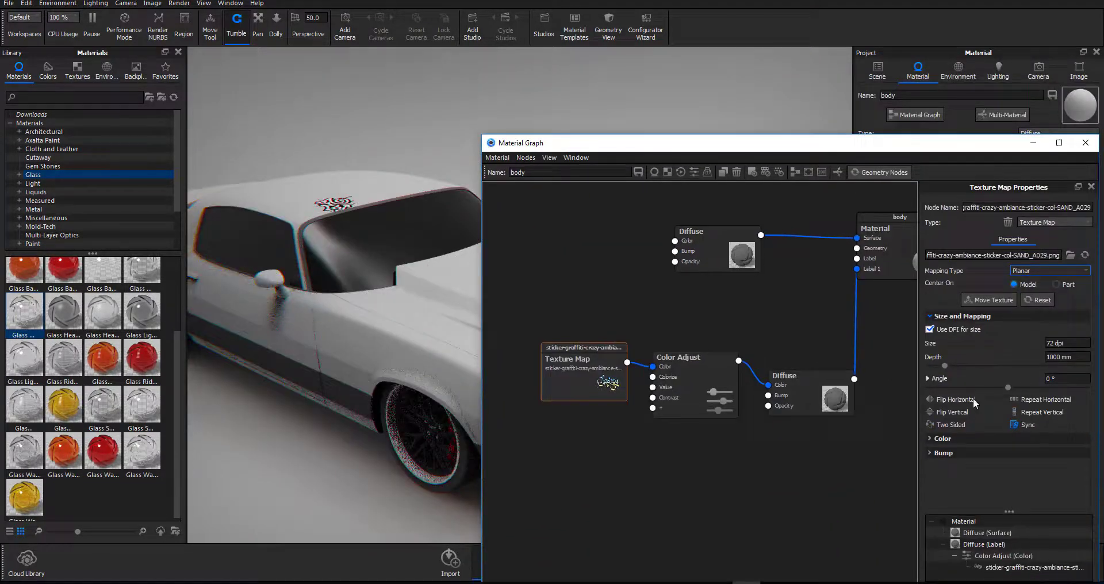
{"action": "left_click", "coordinate": [987, 299]}
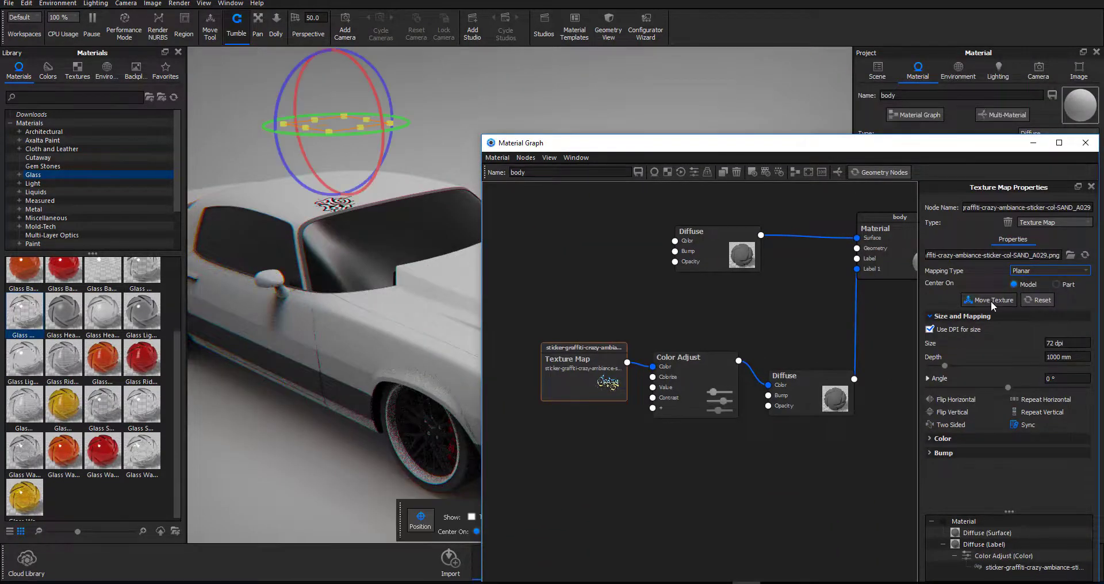
{"action": "left_click_drag", "start_coordinate": [747, 142], "coordinate": [335, 492]}
{"action": "left_click_drag", "start_coordinate": [575, 259], "coordinate": [492, 309]}
{"action": "scroll", "coordinate": [578, 365], "scroll_direction": "up", "scroll_amount": 5}
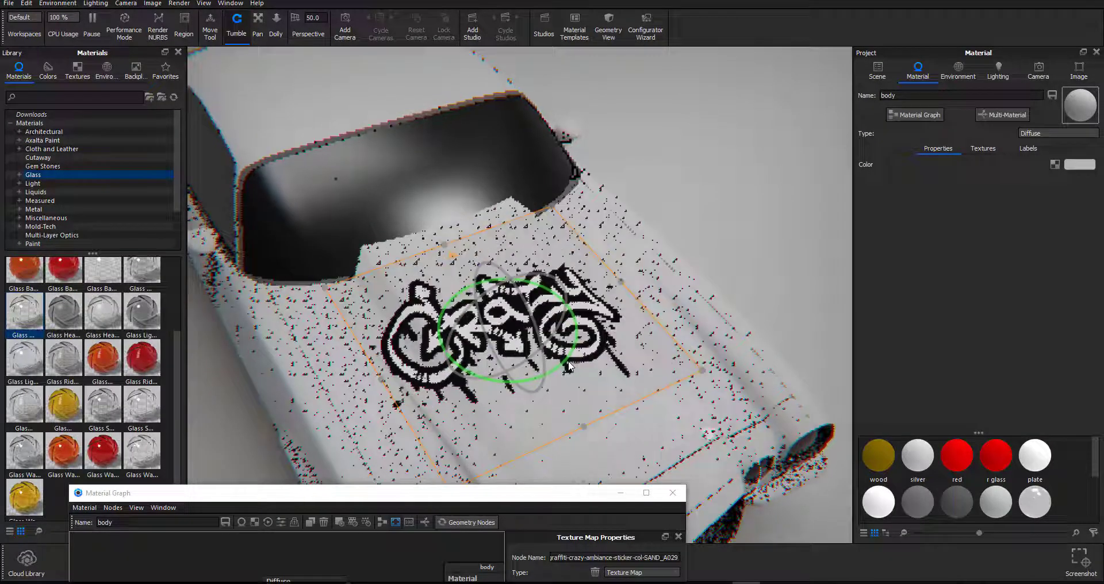
{"action": "scroll", "coordinate": [572, 355], "scroll_direction": "down", "scroll_amount": 6}
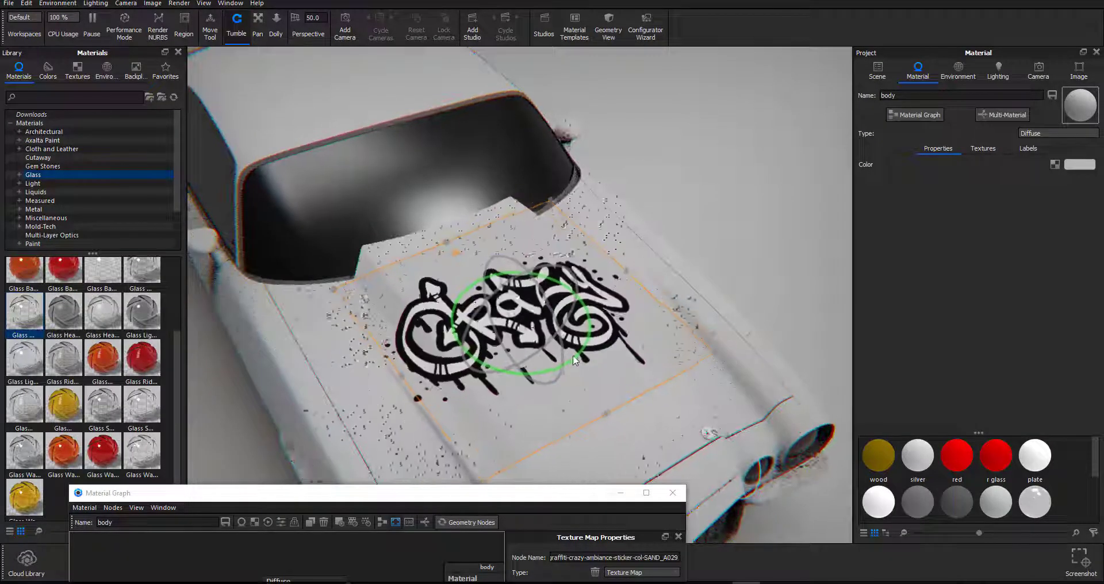
{"action": "left_click_drag", "start_coordinate": [499, 387], "coordinate": [690, 357]}
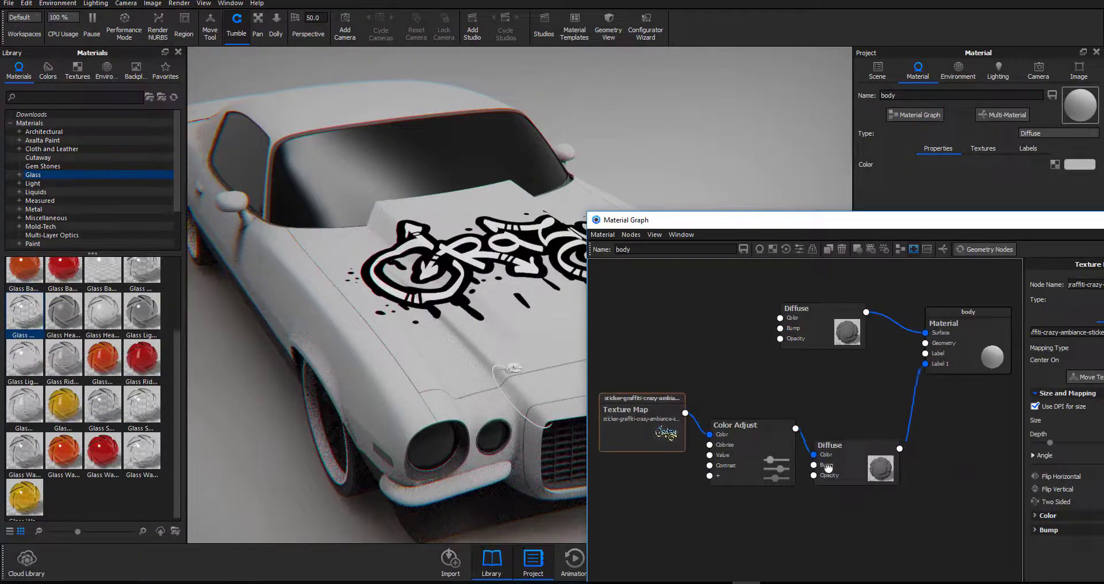
Try connecting the graffiti texture to the body's surface Diffuse color and setting its background color to white.
{"action": "left_click_drag", "start_coordinate": [842, 221], "coordinate": [699, 171]}
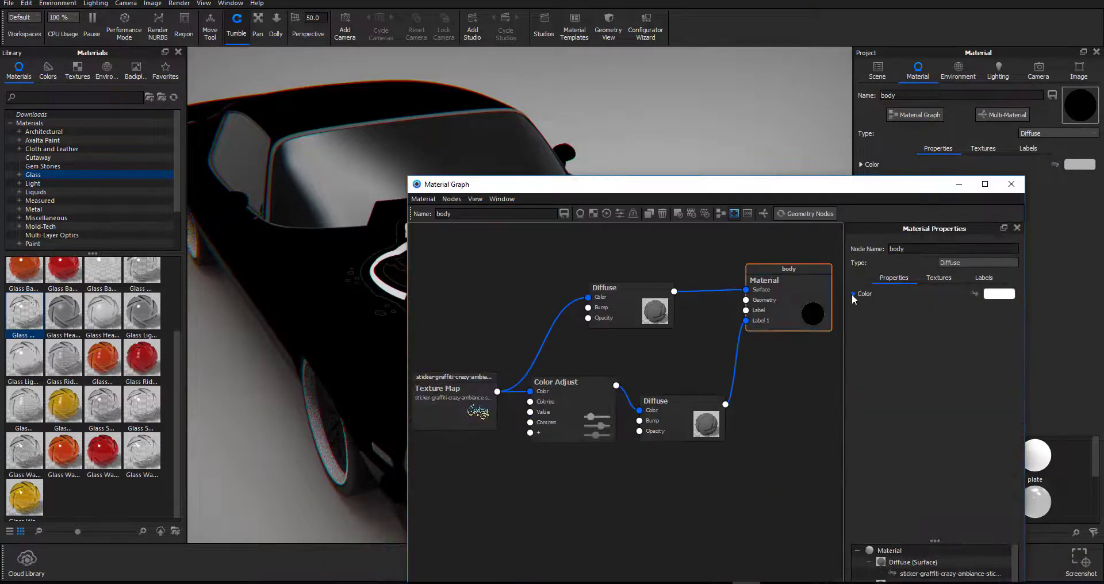
{"action": "left_click", "coordinate": [853, 294]}
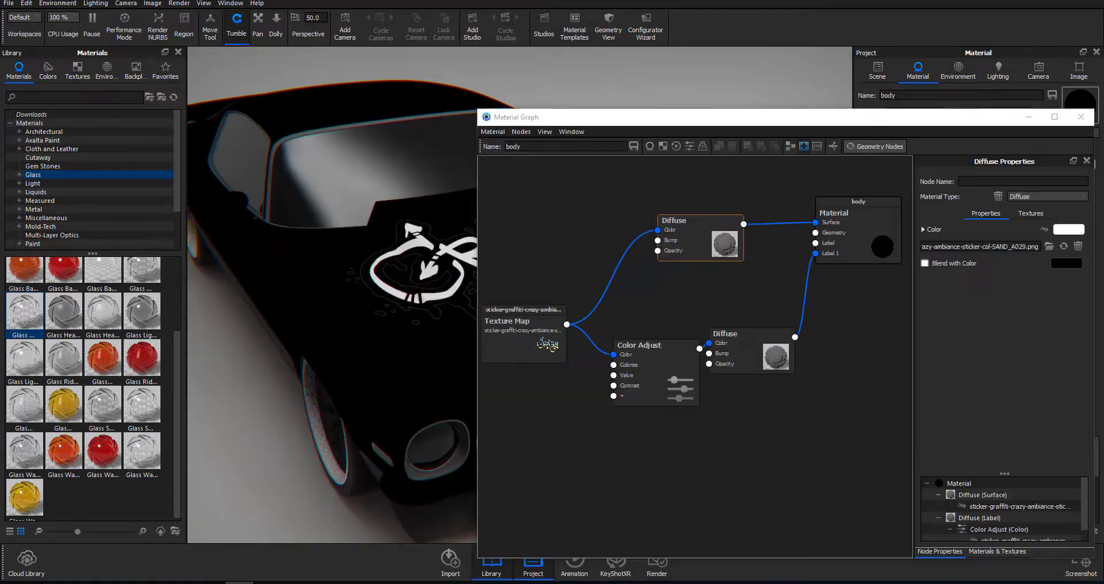
{"action": "left_click", "coordinate": [1068, 229]}
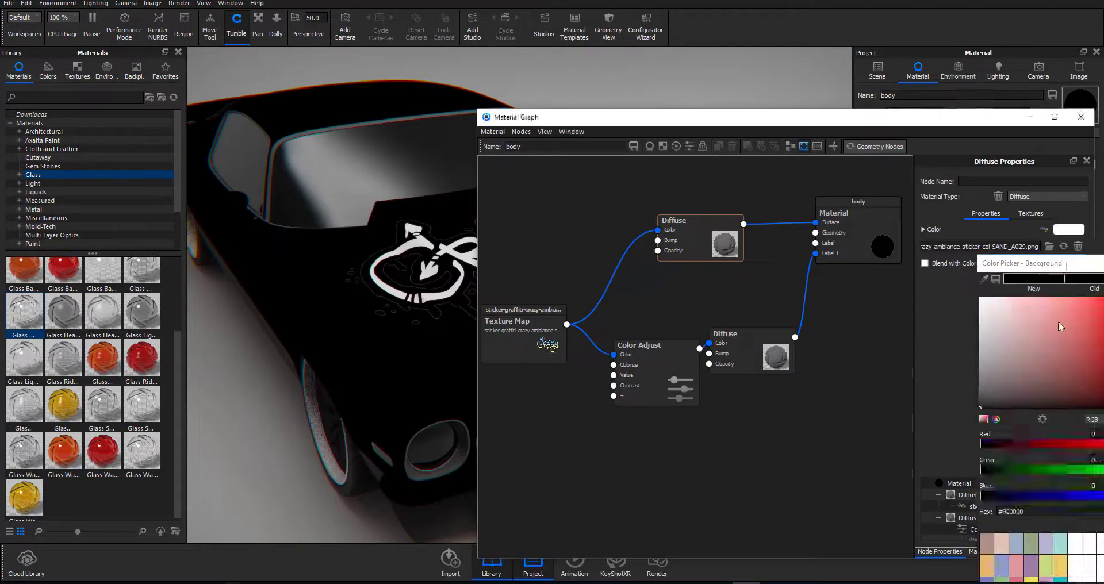
{"action": "left_click", "coordinate": [1060, 327]}
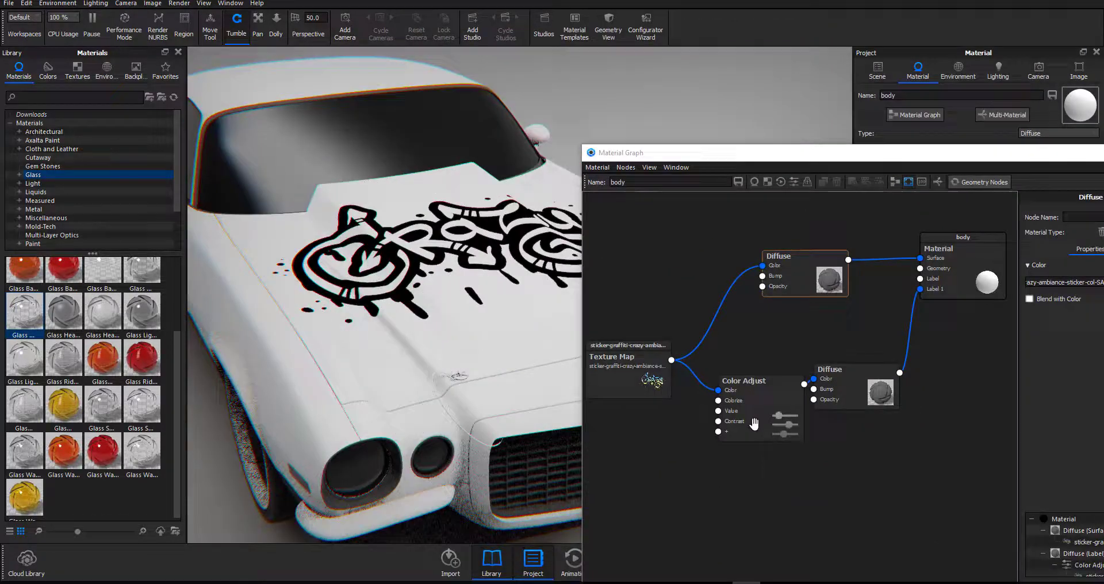
Add a Diffuse label to the body material with the graffiti texture map connected directly to its color.
{"action": "right_click", "coordinate": [796, 352]}
{"action": "mouse_move", "coordinate": [853, 360]}
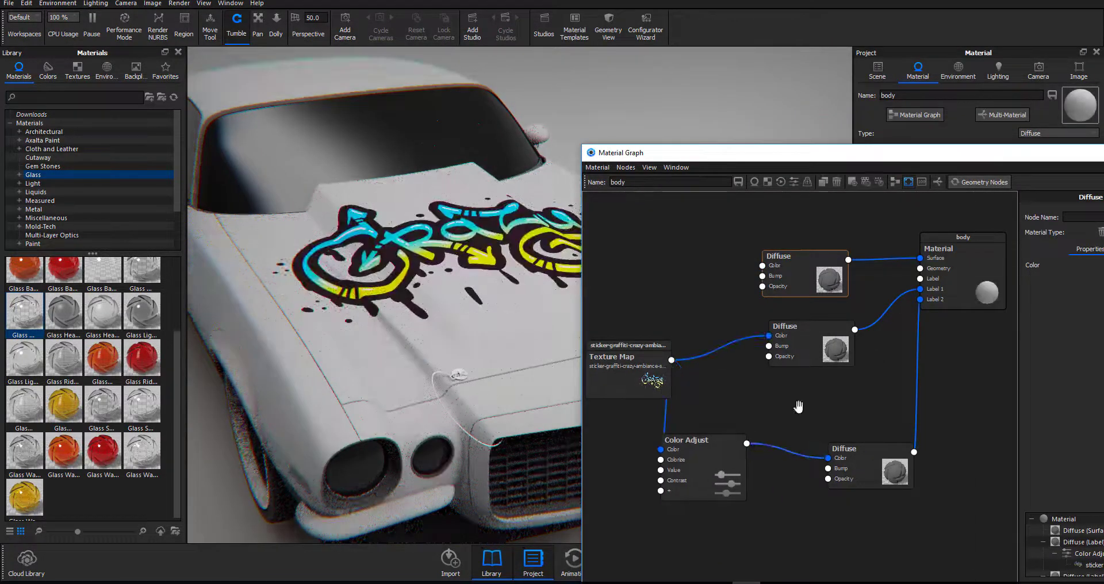
{"action": "left_click_drag", "start_coordinate": [746, 443], "coordinate": [802, 495]}
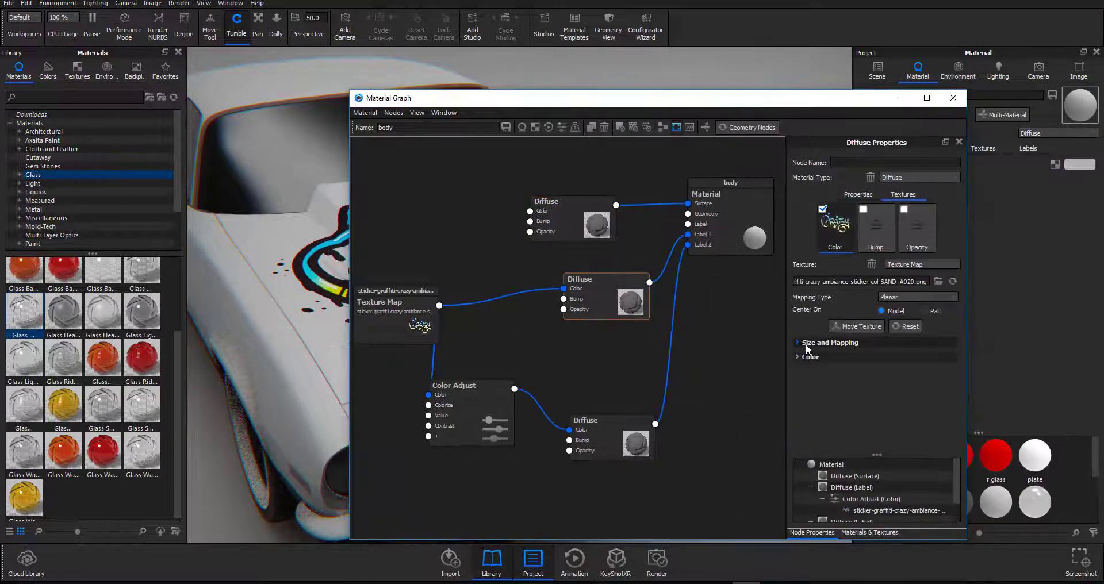
{"action": "left_click", "coordinate": [875, 230]}
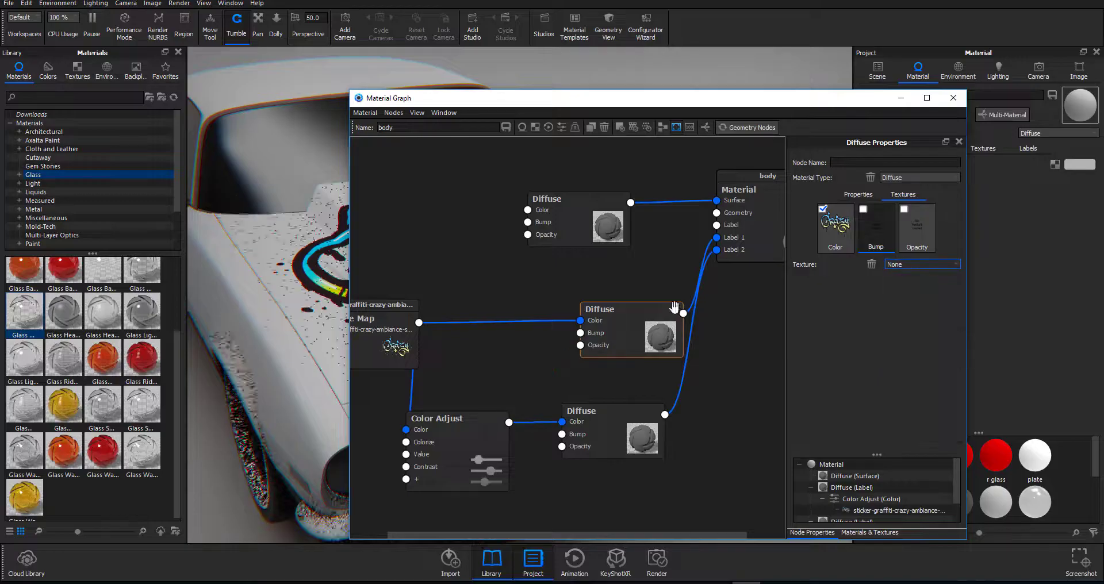
Add a Displace node fed by the Color Adjust node and connect it to the body material's Geometry input.
{"action": "left_click_drag", "start_coordinate": [481, 408], "coordinate": [505, 291]}
{"action": "left_click", "coordinate": [638, 321]}
{"action": "left_click_drag", "start_coordinate": [602, 303], "coordinate": [670, 213]}
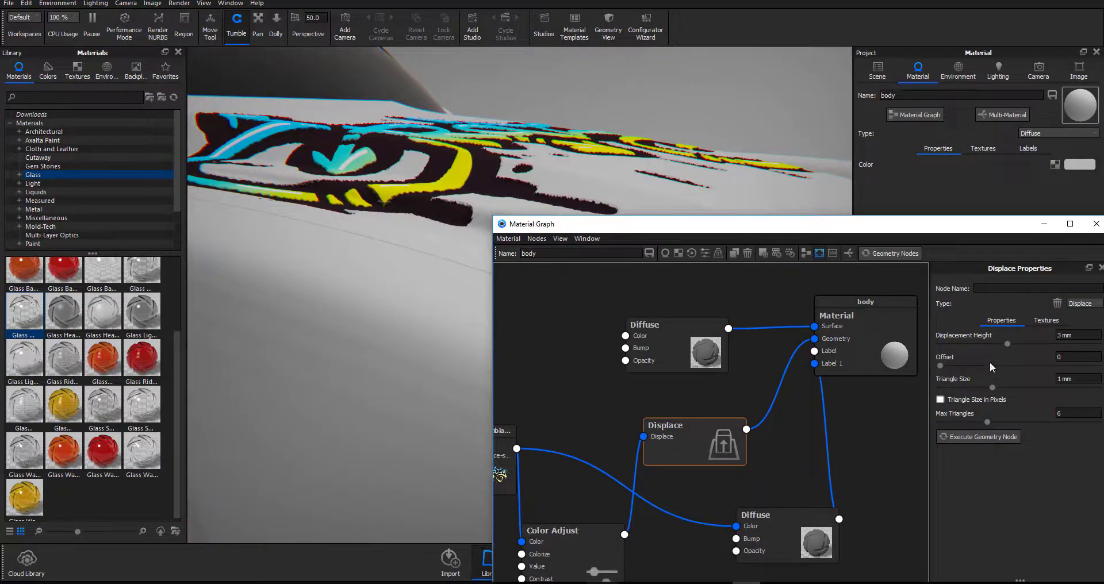
Set the Displace node's triangle size to 0.000327 px, maximum triangles to 10.36 and displacement height to 6 mm.
{"action": "left_click_drag", "start_coordinate": [814, 339], "coordinate": [746, 428]}
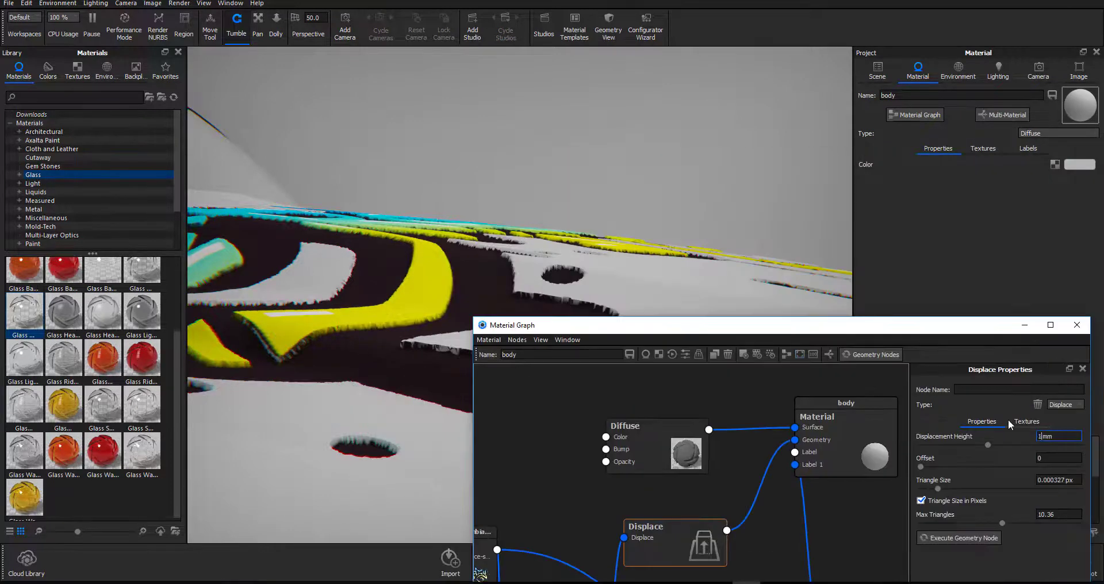
{"action": "key", "text": "BackSpace"}
{"action": "type", "text": "6"}
{"action": "key", "text": "Return"}
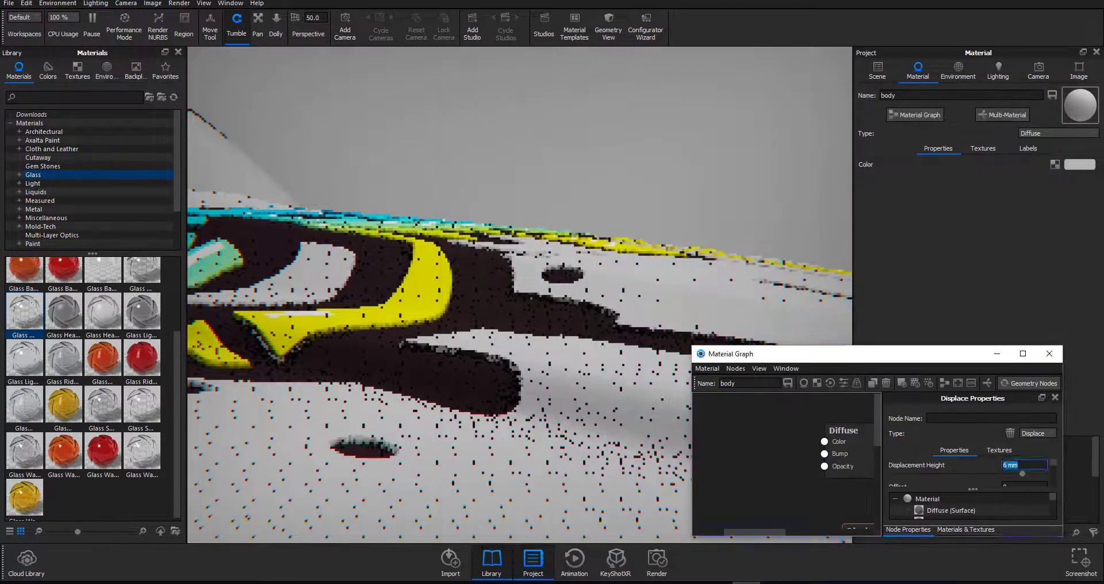
{"action": "left_click", "coordinate": [648, 219]}
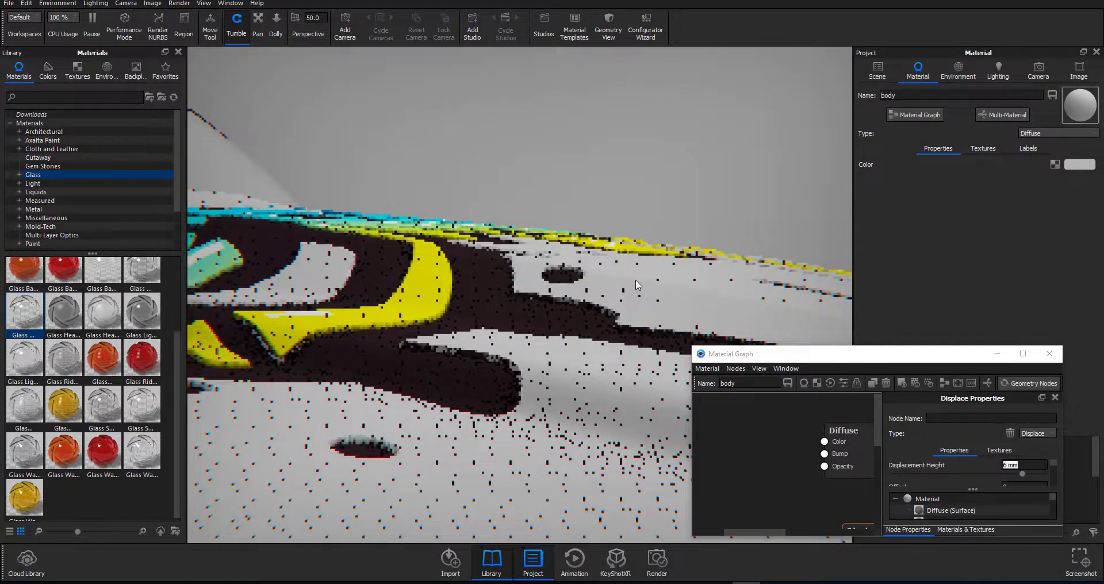